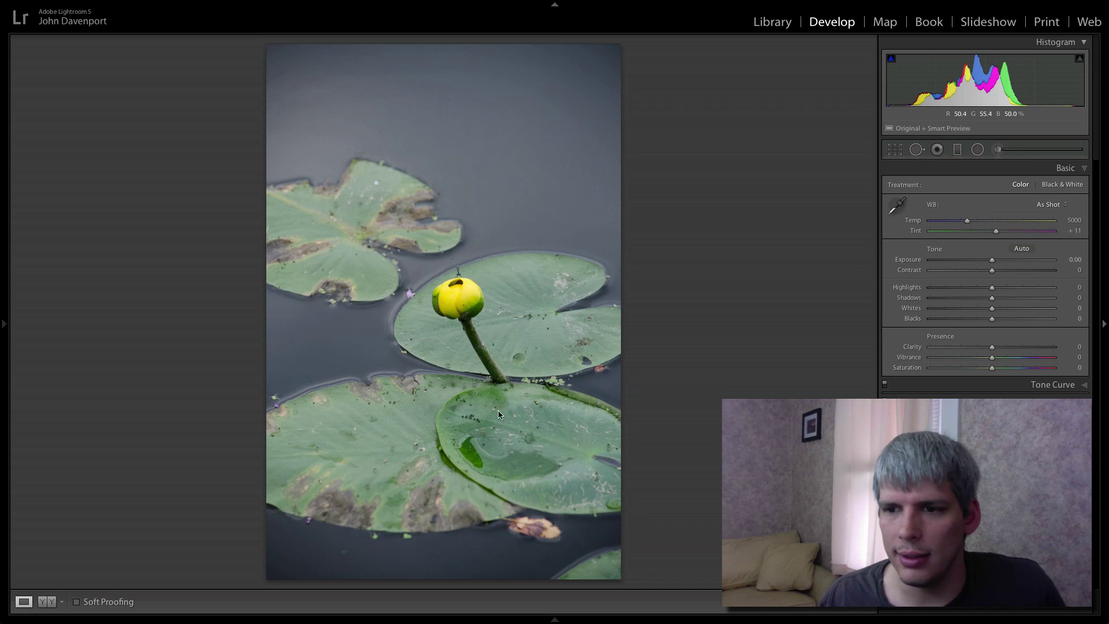
Step: Crop the water lily photo to 4x5 / 8x10, framing bud and pads with less water above
{"action": "left_click", "coordinate": [895, 149]}
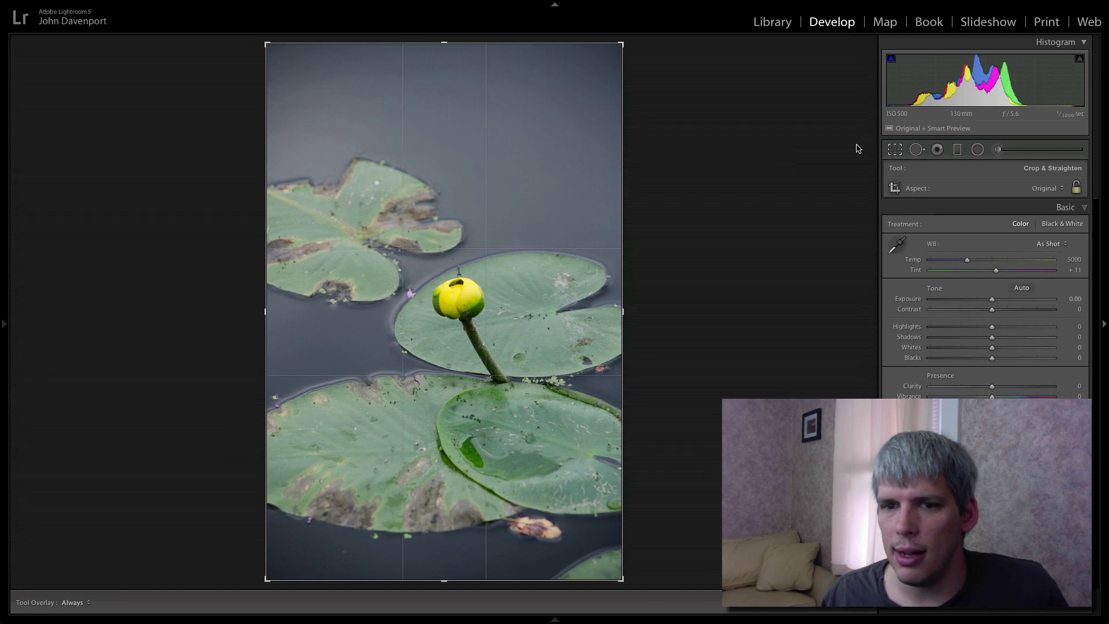
{"action": "left_click", "coordinate": [1058, 184]}
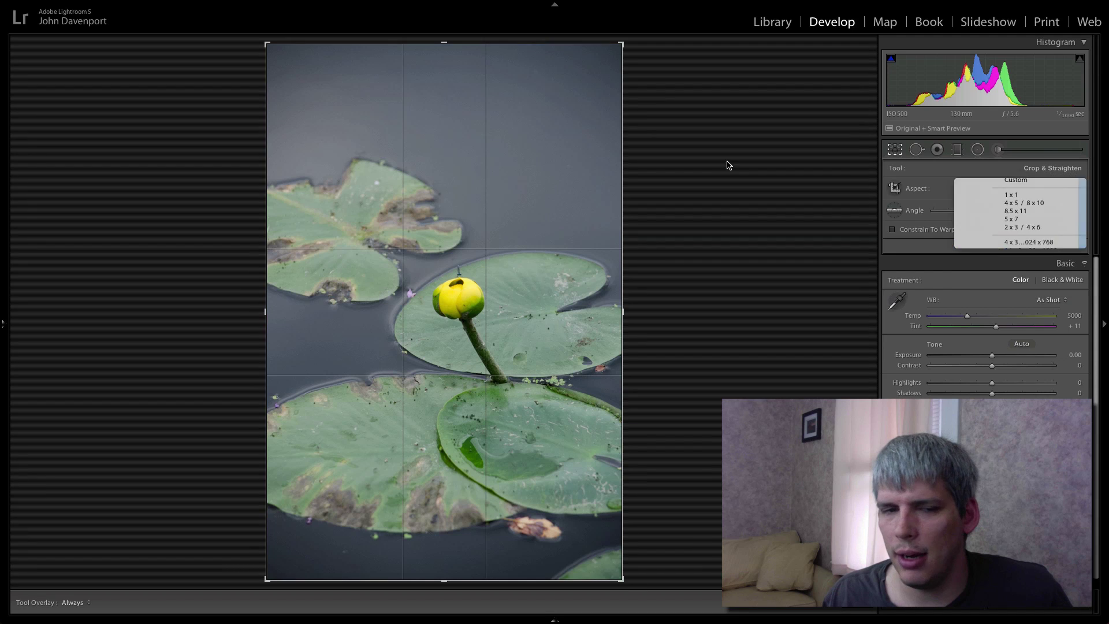
{"action": "left_click_drag", "start_coordinate": [467, 240], "coordinate": [467, 192]}
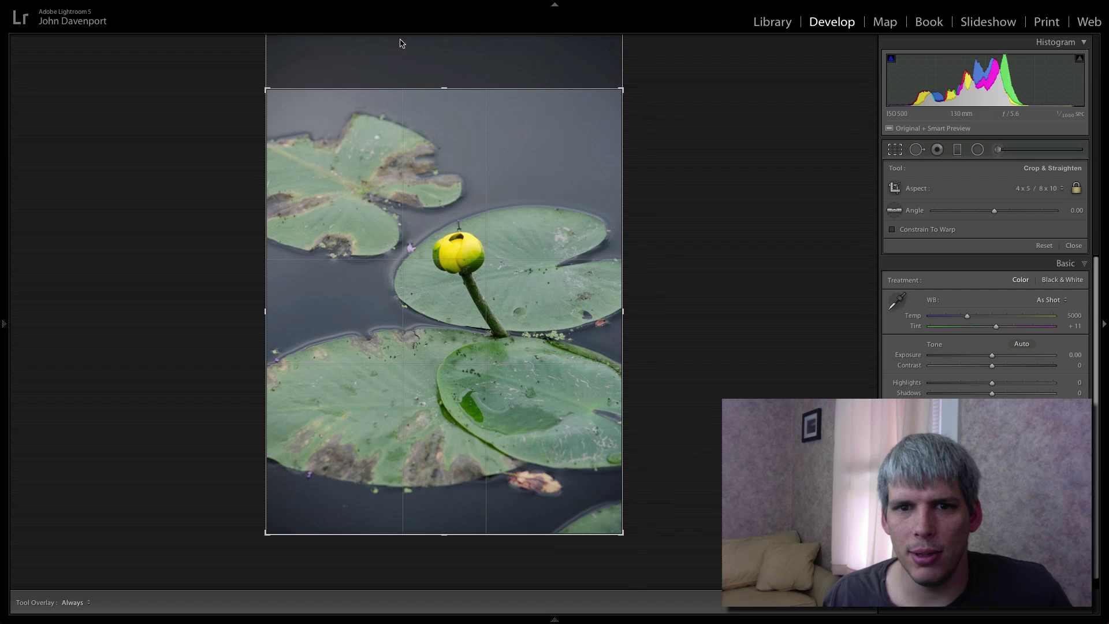
{"action": "left_click_drag", "start_coordinate": [438, 324], "coordinate": [453, 301]}
{"action": "key", "text": "Return"}
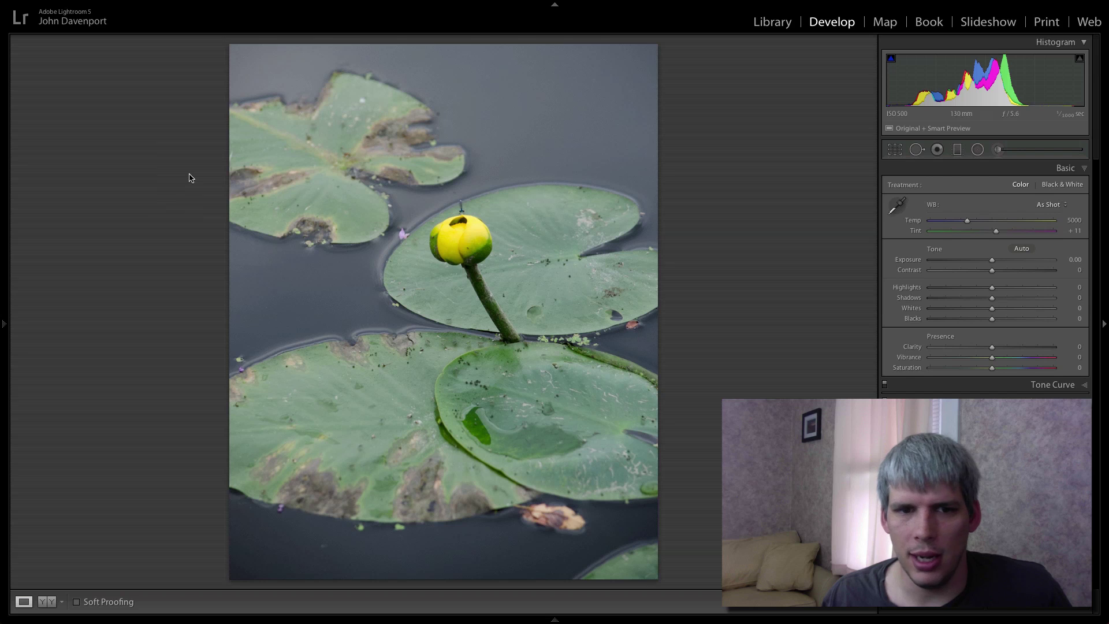
Step: Zoom in and out on the yellow bud to inspect the perched damselfly
{"action": "left_click", "coordinate": [462, 213]}
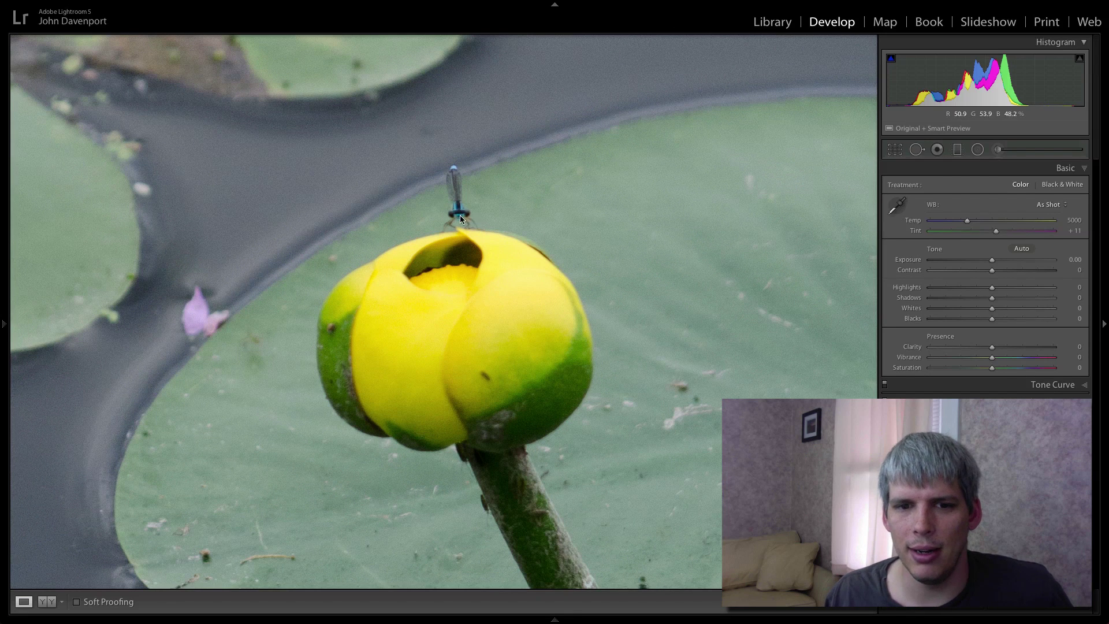
{"action": "left_click", "coordinate": [462, 252]}
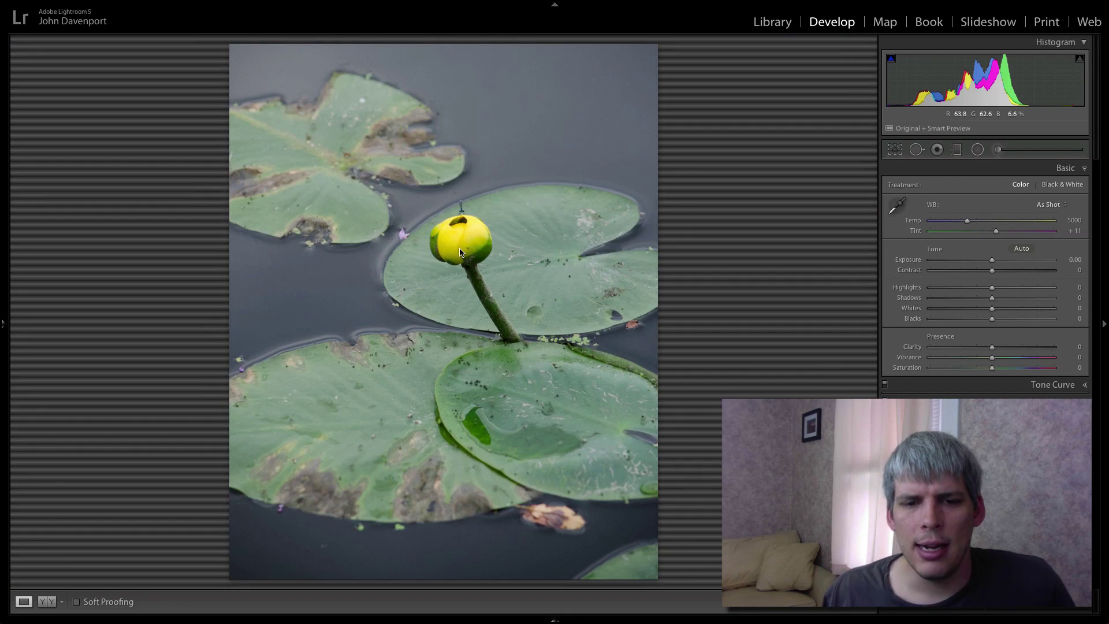
{"action": "left_click", "coordinate": [459, 238]}
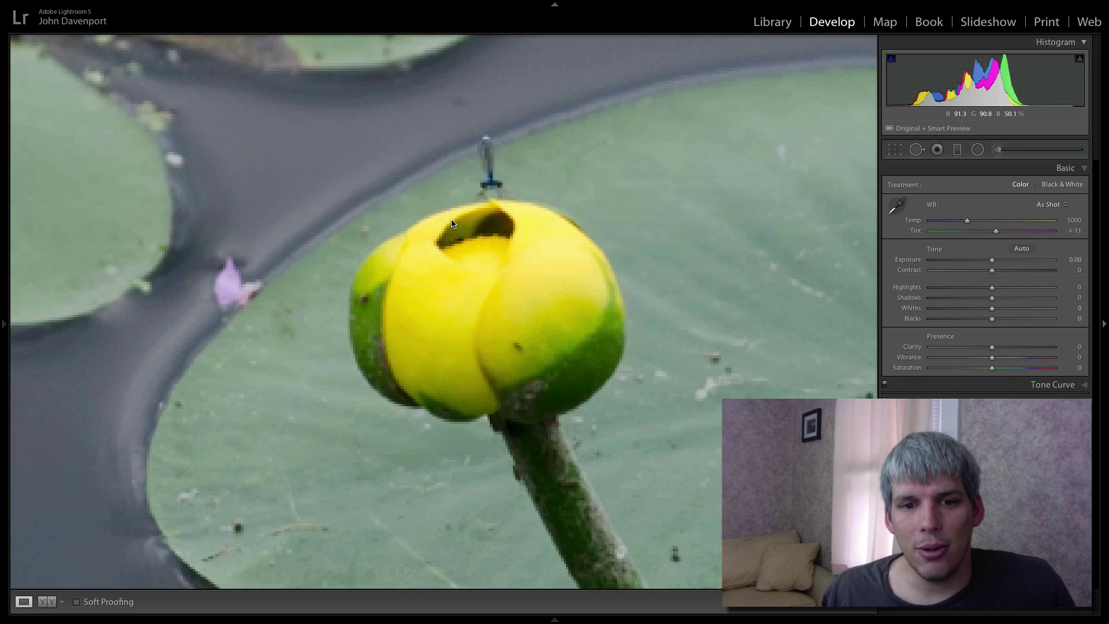
{"action": "left_click", "coordinate": [510, 199]}
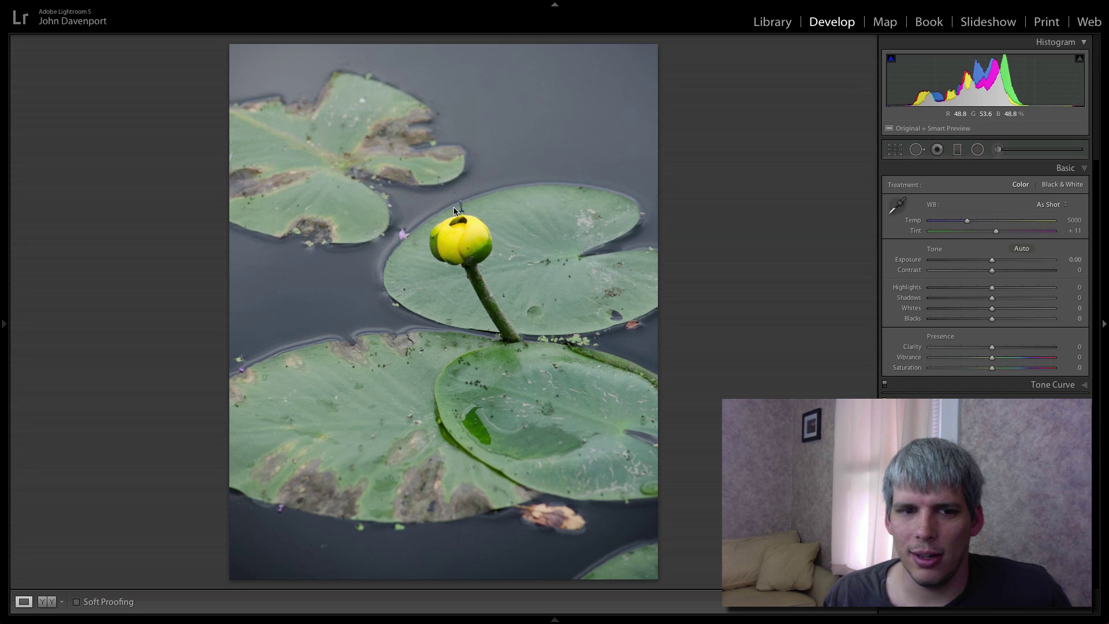
Step: Heal the damselfly's head and body in Heal mode, sampling plain lily pad
{"action": "left_click", "coordinate": [917, 149]}
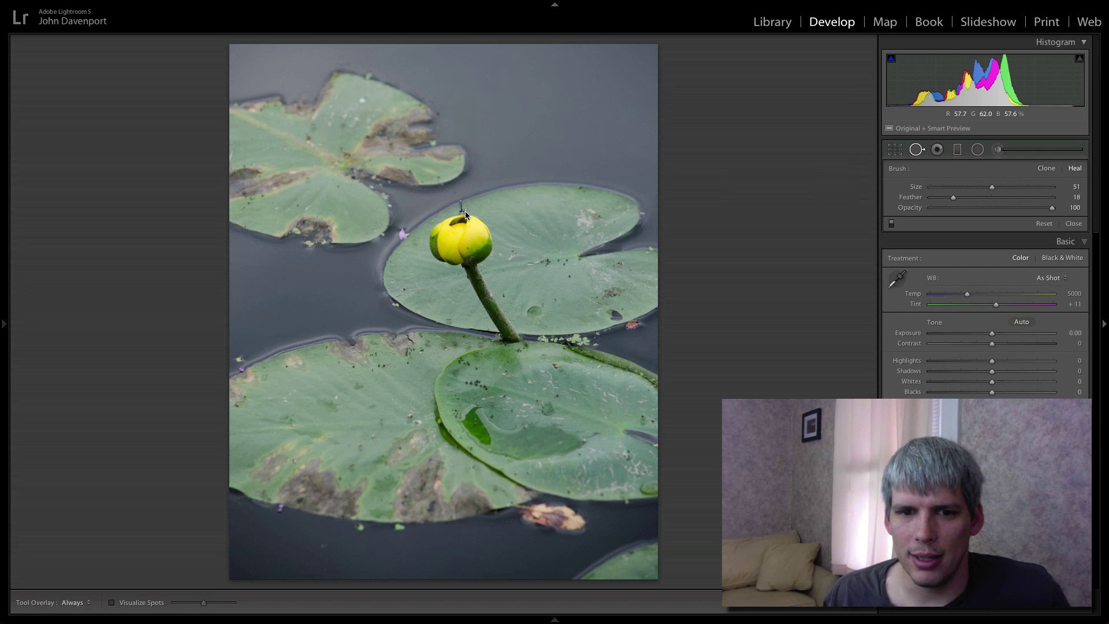
{"action": "key", "text": "z"}
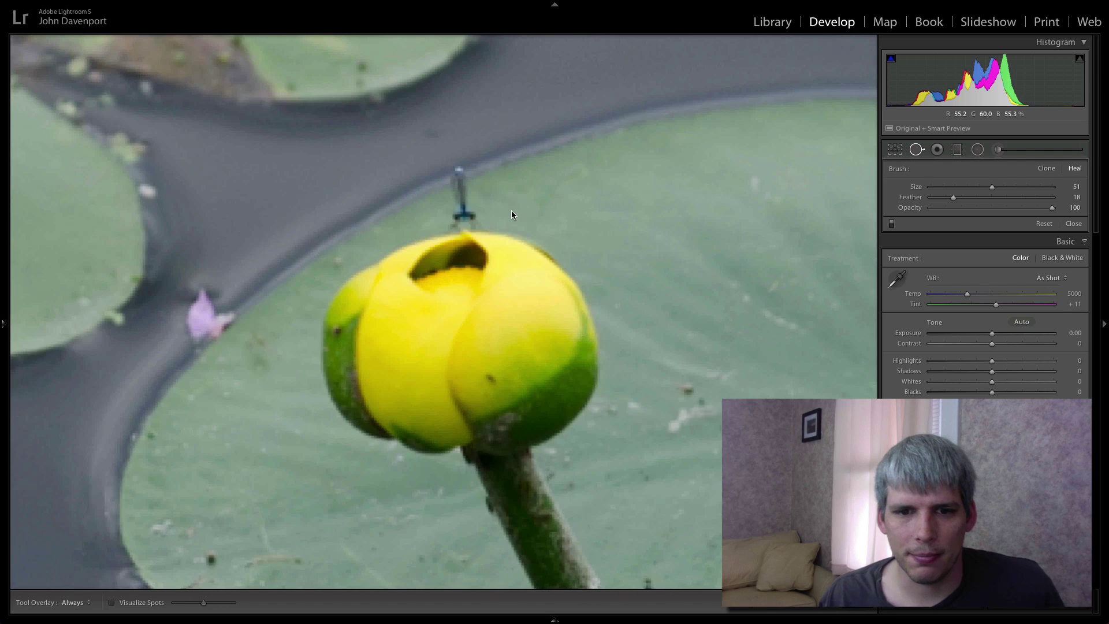
{"action": "key", "text": "XF86AudioMute"}
{"action": "scroll", "coordinate": [508, 205], "scroll_direction": "down", "scroll_amount": 3}
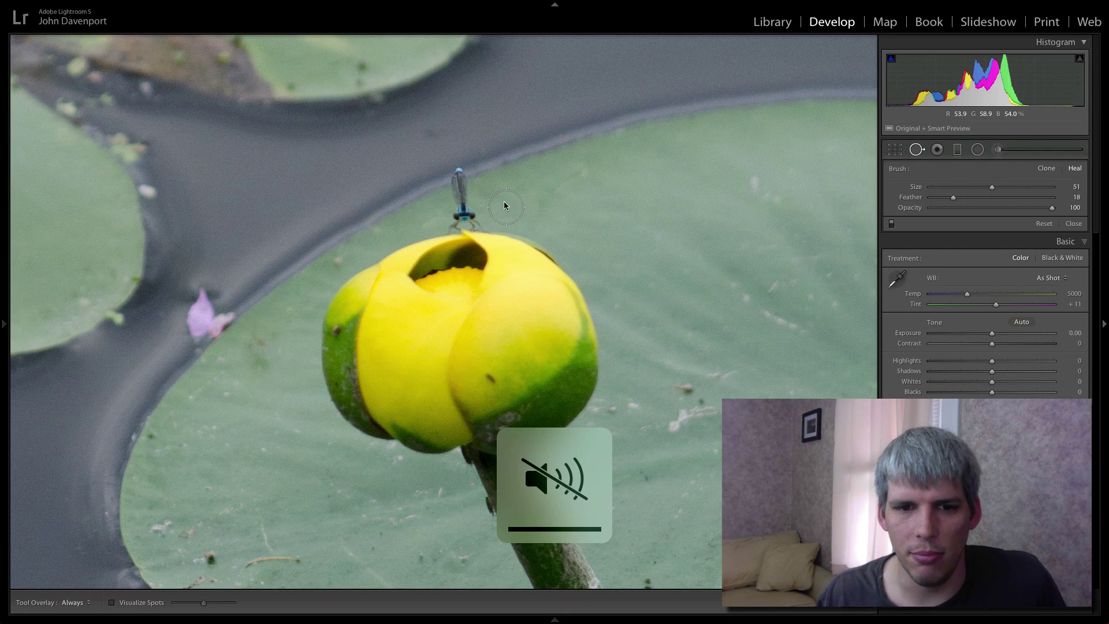
{"action": "left_click", "coordinate": [461, 175]}
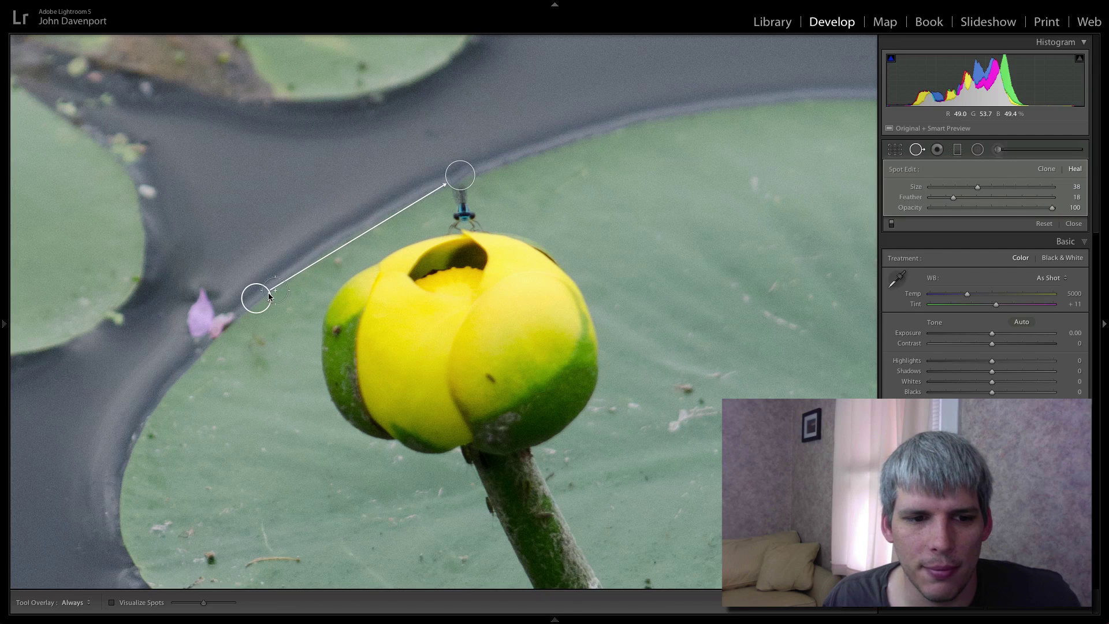
{"action": "mouse_move", "coordinate": [269, 296]}
{"action": "left_mouse_down"}
{"action": "mouse_move", "coordinate": [486, 156]}
{"action": "mouse_move", "coordinate": [513, 160]}
{"action": "left_mouse_up"}
{"action": "left_click", "coordinate": [461, 200]}
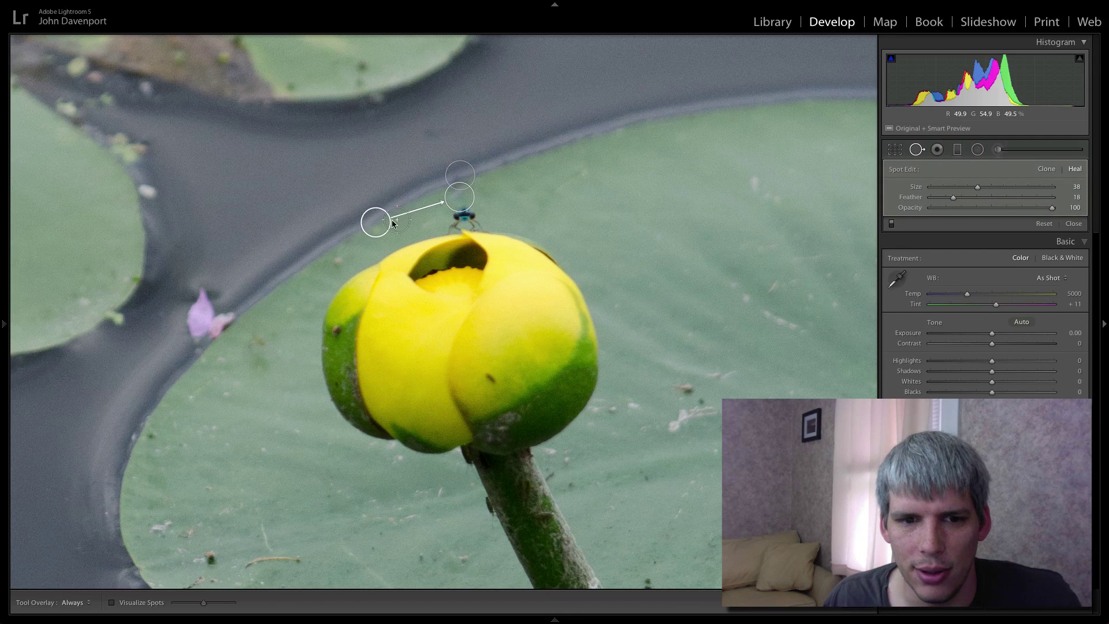
{"action": "left_click_drag", "start_coordinate": [376, 220], "coordinate": [553, 194]}
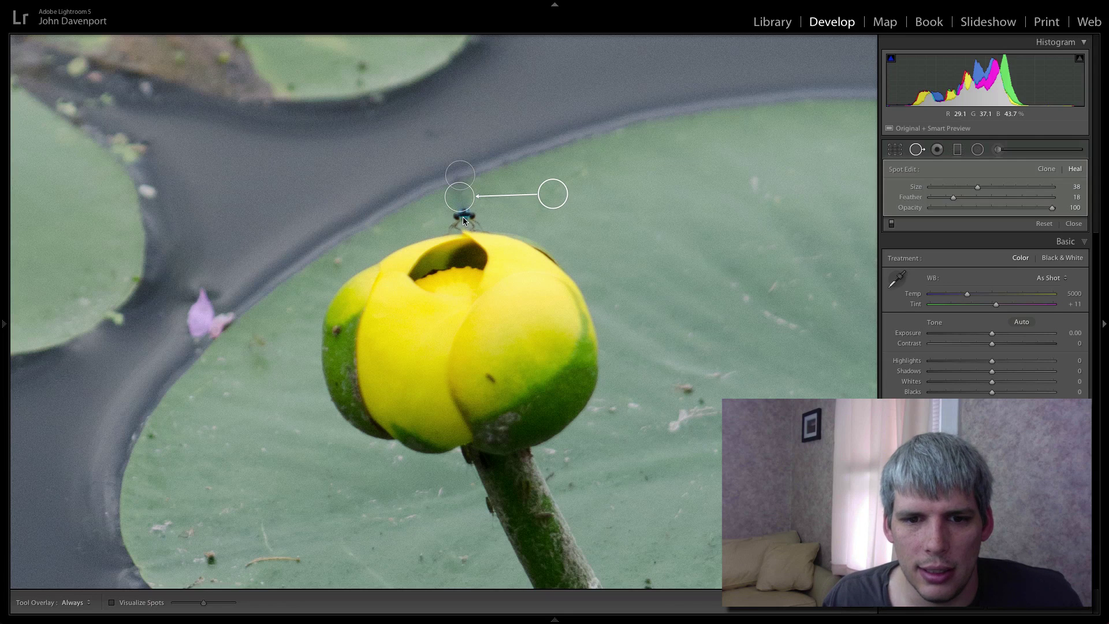
Step: Heal the remaining damselfly bits on the bud's top and close Spot Removal
{"action": "left_click", "coordinate": [464, 215]}
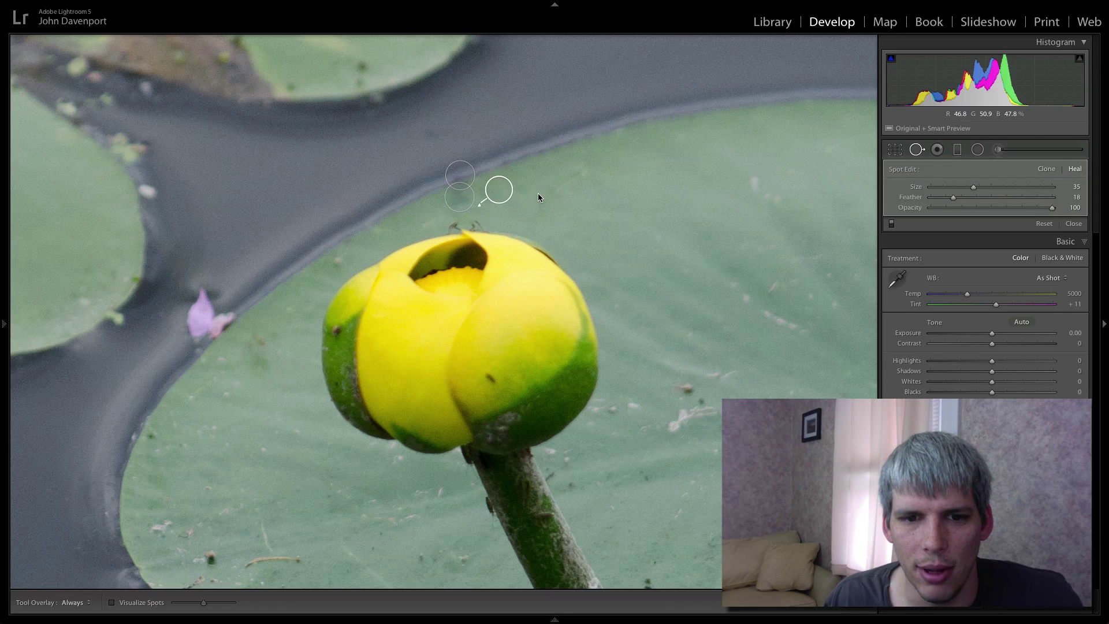
{"action": "left_click_drag", "start_coordinate": [538, 198], "coordinate": [539, 202]}
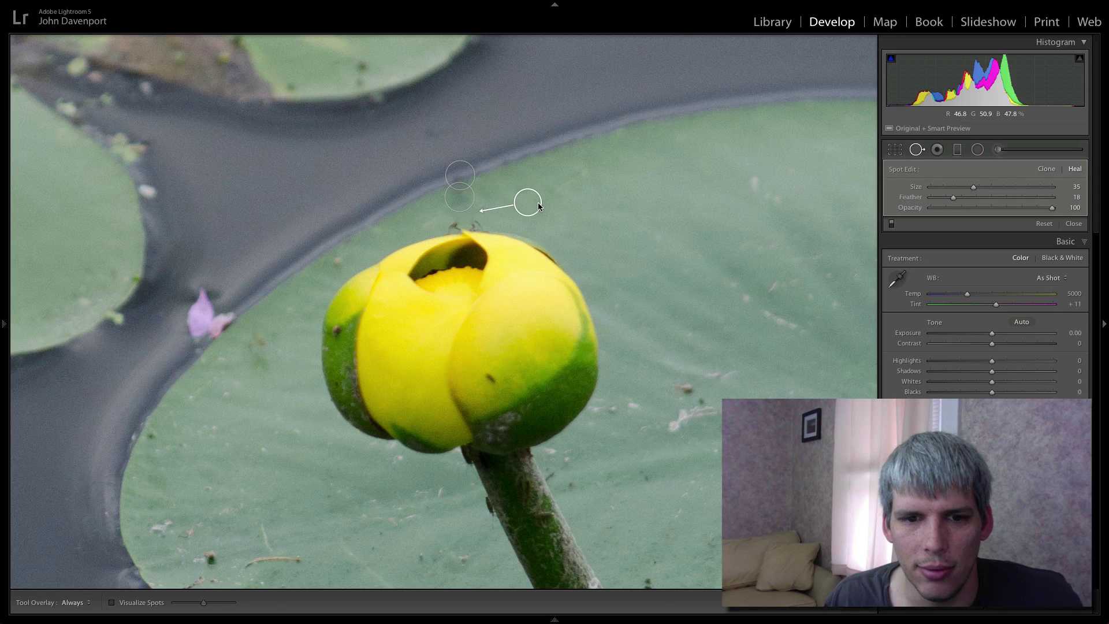
{"action": "scroll", "coordinate": [475, 226], "scroll_direction": "down", "scroll_amount": 3}
{"action": "left_click", "coordinate": [475, 227]}
{"action": "left_click", "coordinate": [452, 227]}
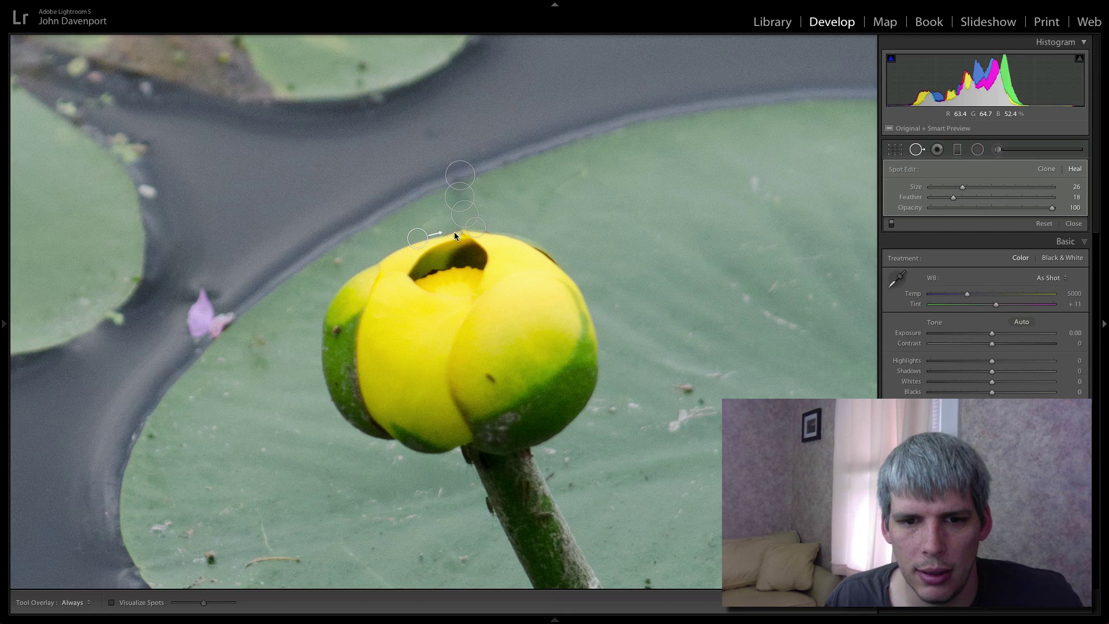
{"action": "left_click", "coordinate": [917, 149]}
{"action": "left_click", "coordinate": [585, 224]}
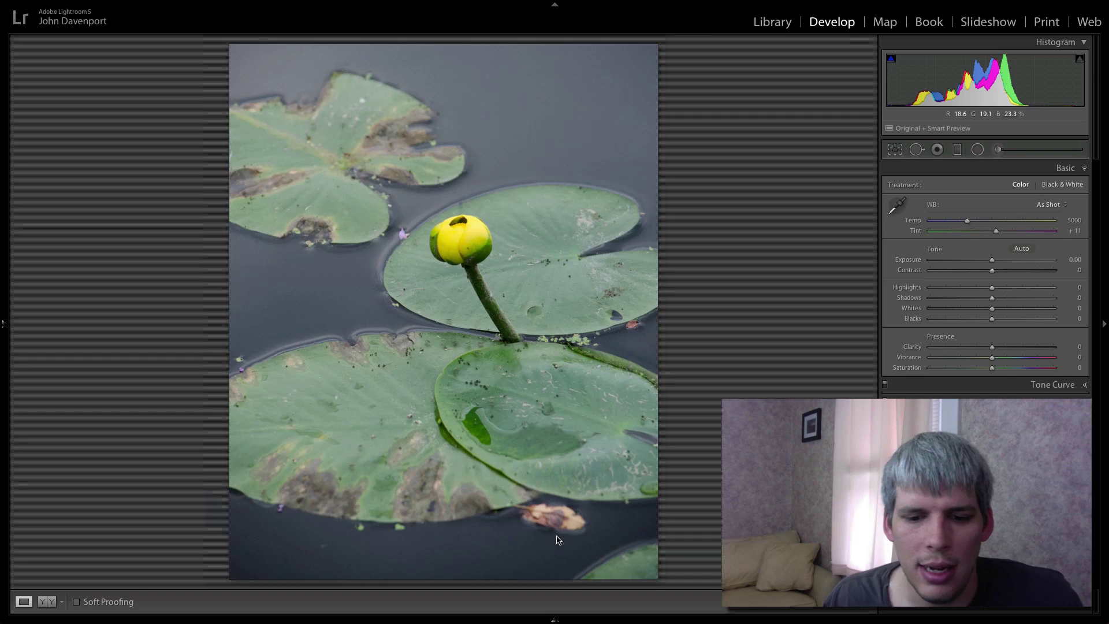
{"action": "left_click", "coordinate": [536, 511]}
Step: Heal the floating leaf's stem with a stroke, moving its sample to a cleaner area
{"action": "left_click_drag", "start_coordinate": [543, 421], "coordinate": [485, 314]}
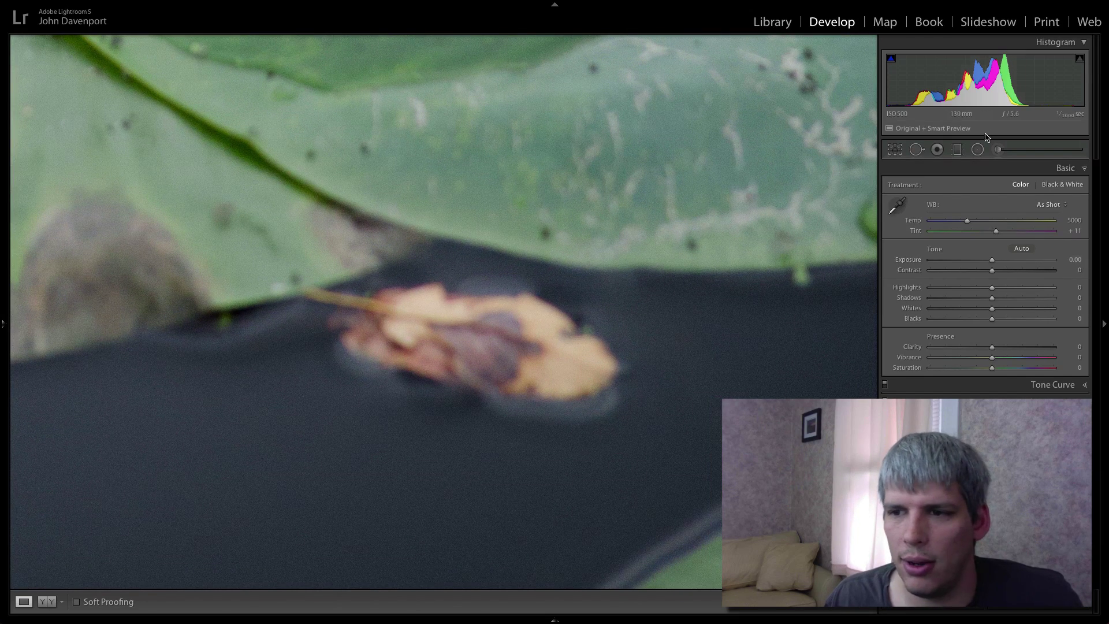
{"action": "left_click", "coordinate": [917, 150]}
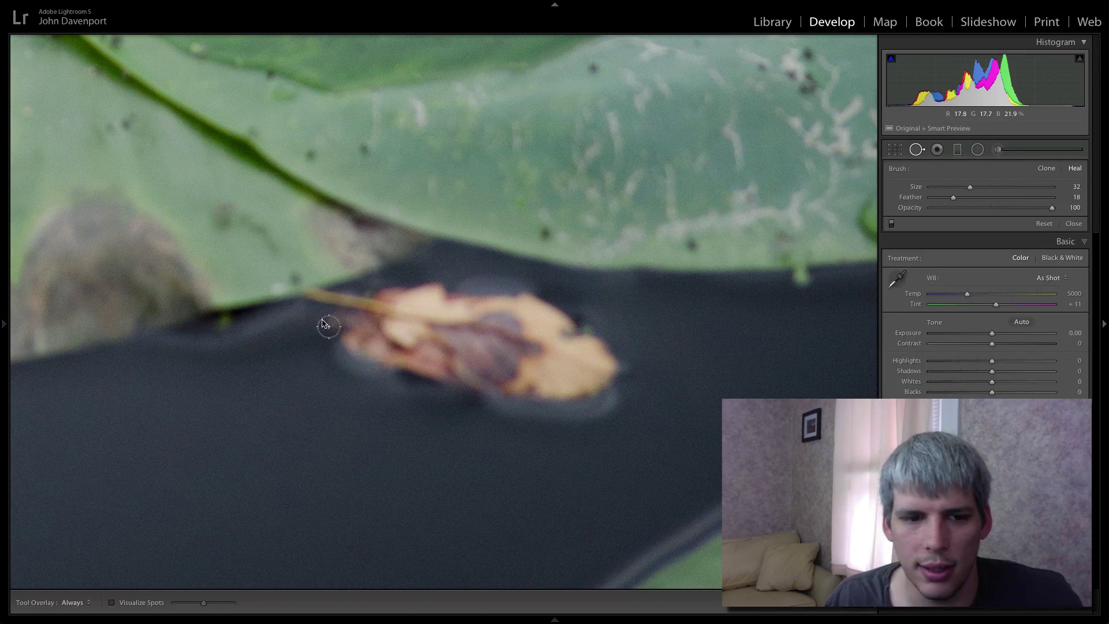
{"action": "left_click", "coordinate": [310, 294]}
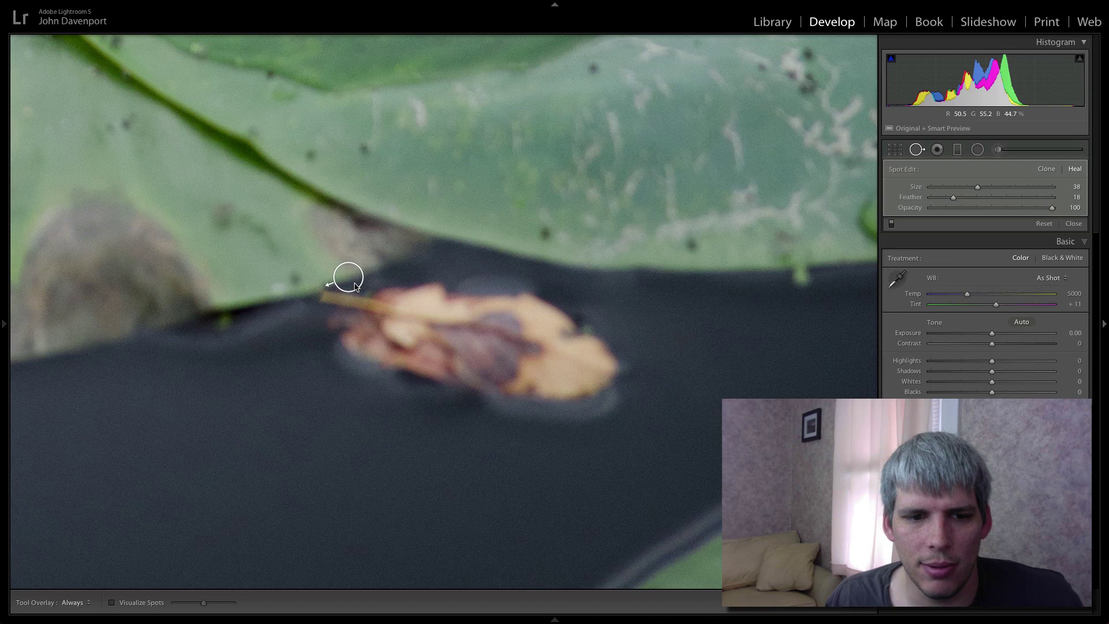
{"action": "left_click_drag", "start_coordinate": [328, 302], "coordinate": [352, 300]}
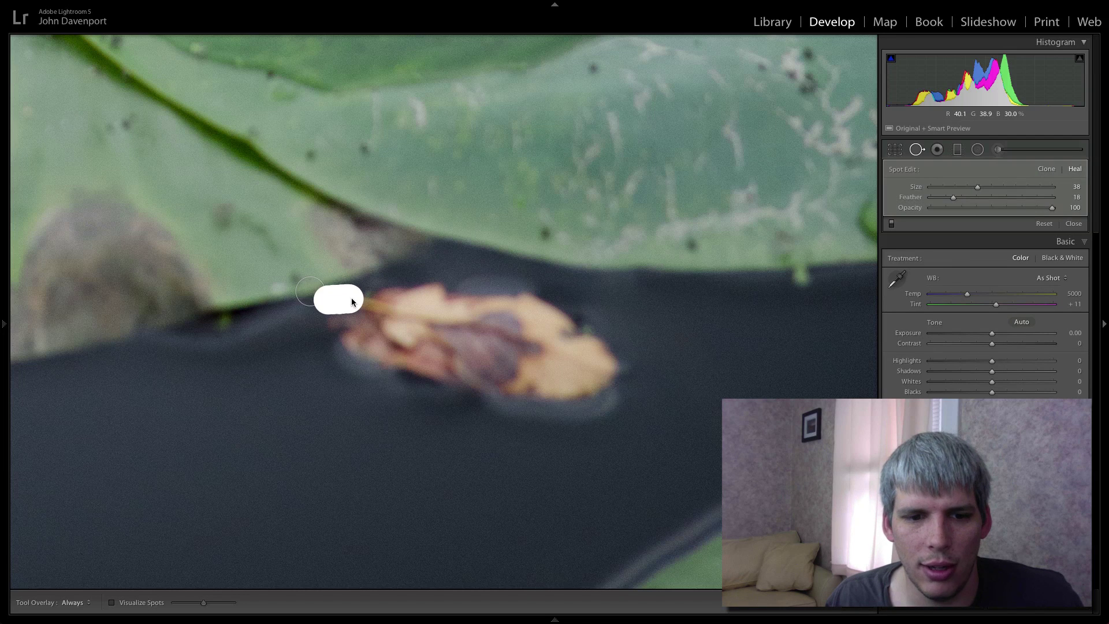
{"action": "mouse_move", "coordinate": [339, 228]}
{"action": "left_mouse_down"}
{"action": "mouse_move", "coordinate": [366, 279]}
{"action": "mouse_move", "coordinate": [412, 285]}
{"action": "left_mouse_up"}
Step: Paint a heal over the brown floating leaf and sample it from the dark water
{"action": "left_click_drag", "start_coordinate": [327, 332], "coordinate": [414, 289]}
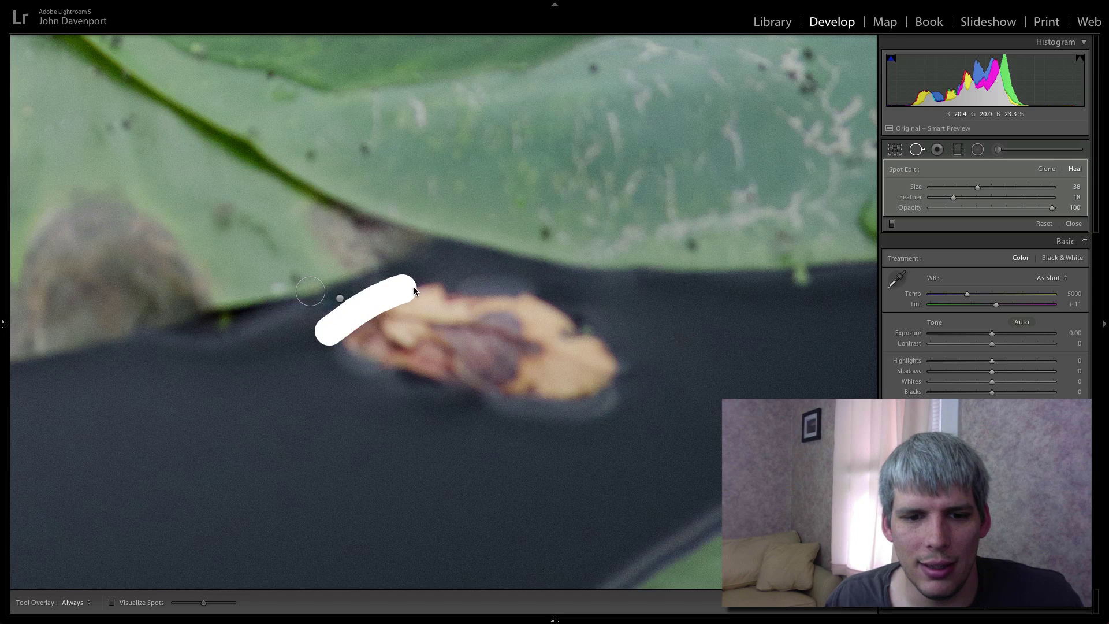
{"action": "left_click_drag", "start_coordinate": [352, 334], "coordinate": [379, 323]}
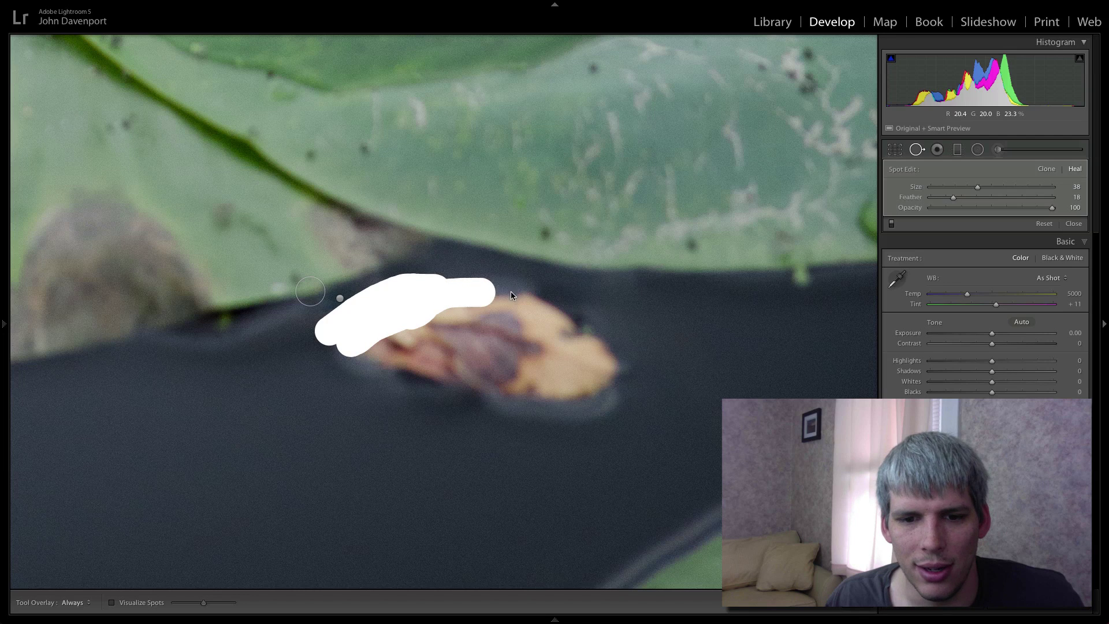
{"action": "mouse_move", "coordinate": [510, 291]}
{"action": "left_mouse_down"}
{"action": "mouse_move", "coordinate": [582, 327]}
{"action": "mouse_move", "coordinate": [621, 383]}
{"action": "mouse_move", "coordinate": [534, 412]}
{"action": "mouse_move", "coordinate": [343, 362]}
{"action": "mouse_move", "coordinate": [416, 373]}
{"action": "mouse_move", "coordinate": [441, 358]}
{"action": "left_mouse_up"}
{"action": "mouse_move", "coordinate": [478, 315]}
{"action": "left_mouse_down"}
{"action": "mouse_move", "coordinate": [468, 372]}
{"action": "mouse_move", "coordinate": [505, 324]}
{"action": "mouse_move", "coordinate": [500, 354]}
{"action": "left_mouse_up"}
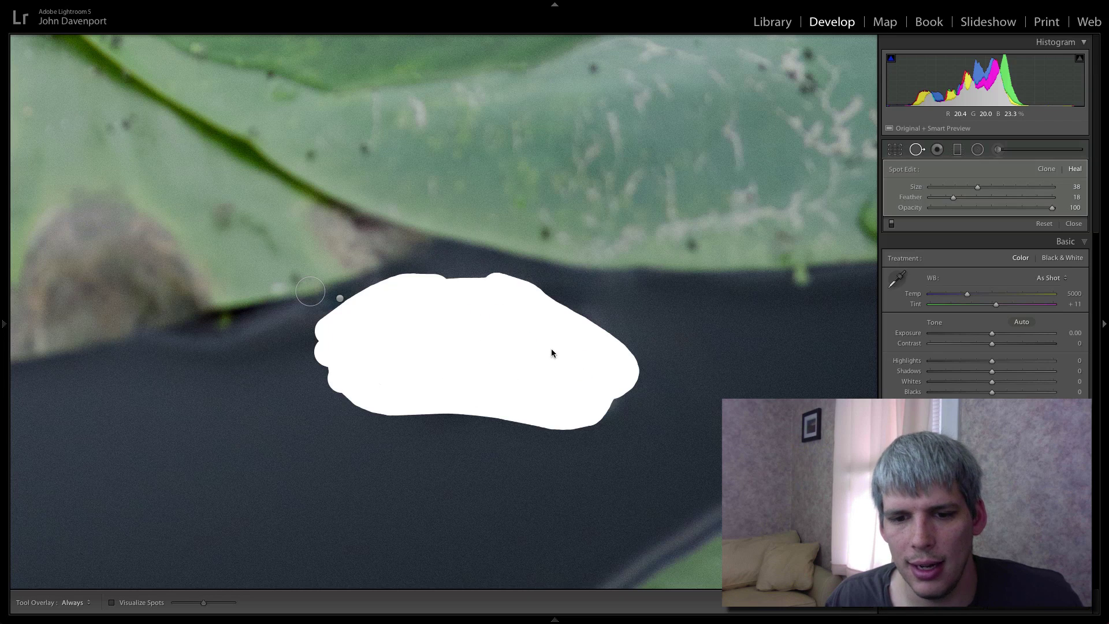
{"action": "left_click_drag", "start_coordinate": [551, 353], "coordinate": [511, 333]}
{"action": "mouse_move", "coordinate": [528, 194]}
{"action": "left_mouse_down"}
{"action": "mouse_move", "coordinate": [389, 525]}
{"action": "mouse_move", "coordinate": [319, 502]}
{"action": "mouse_move", "coordinate": [262, 519]}
{"action": "left_mouse_up"}
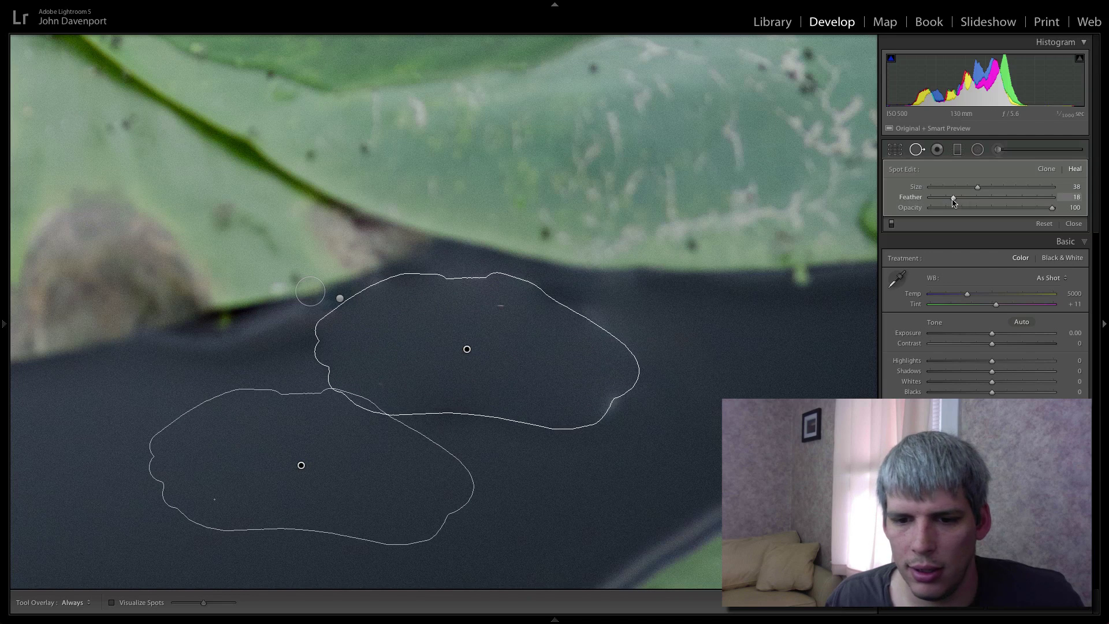
Step: Try Clone mode on the healed spot, then switch it back to Heal
{"action": "left_click", "coordinate": [1046, 171]}
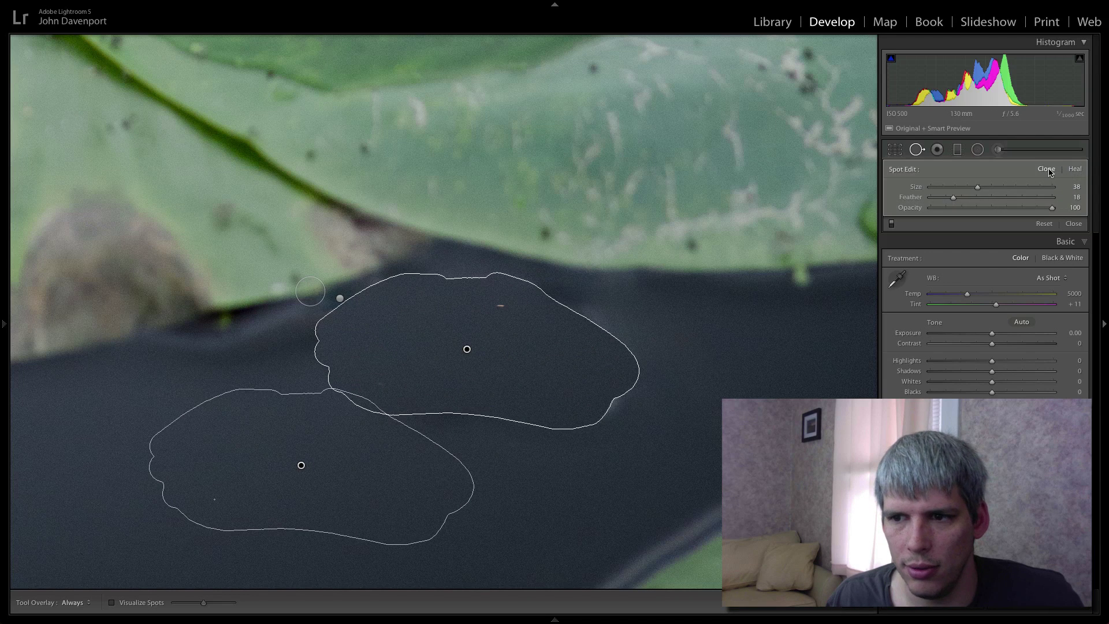
{"action": "left_click", "coordinate": [917, 150]}
{"action": "left_click", "coordinate": [917, 149]}
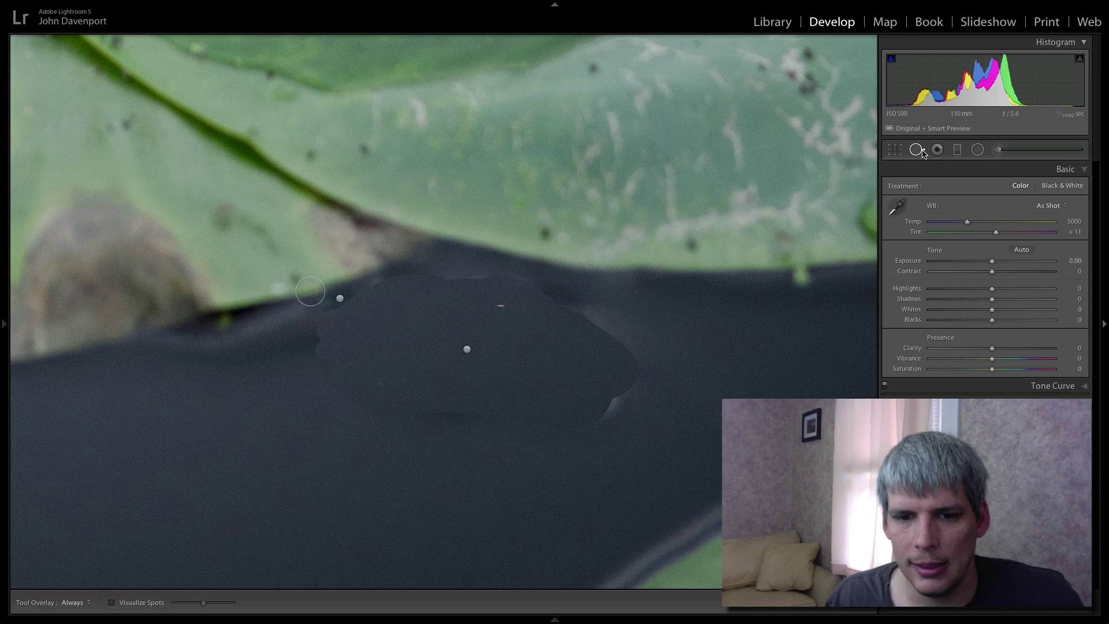
{"action": "left_click", "coordinate": [467, 349]}
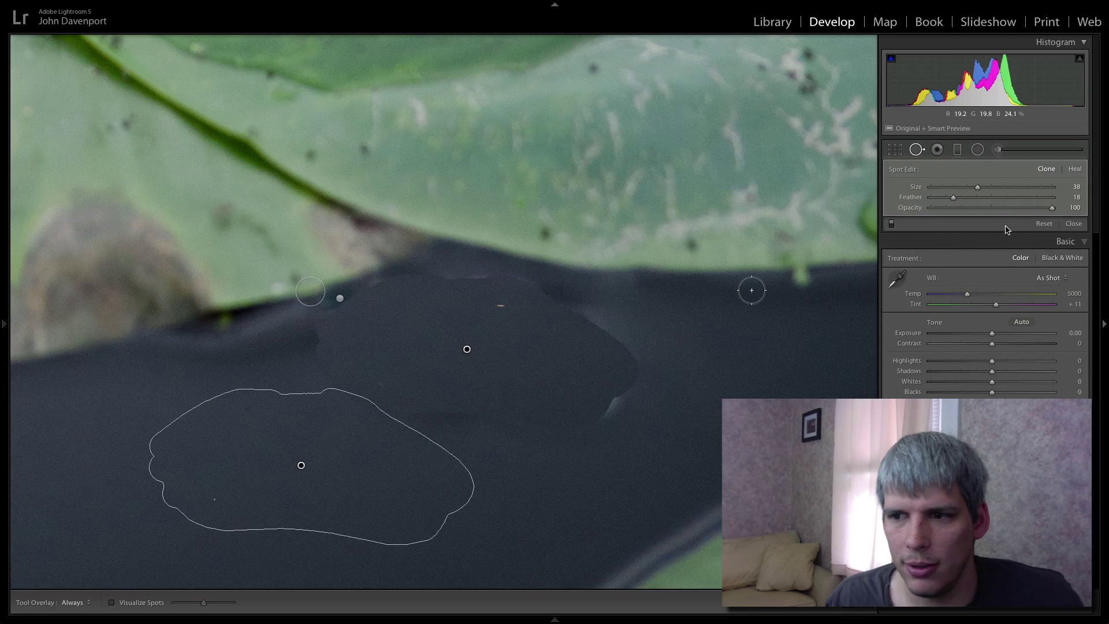
{"action": "left_click", "coordinate": [1076, 169]}
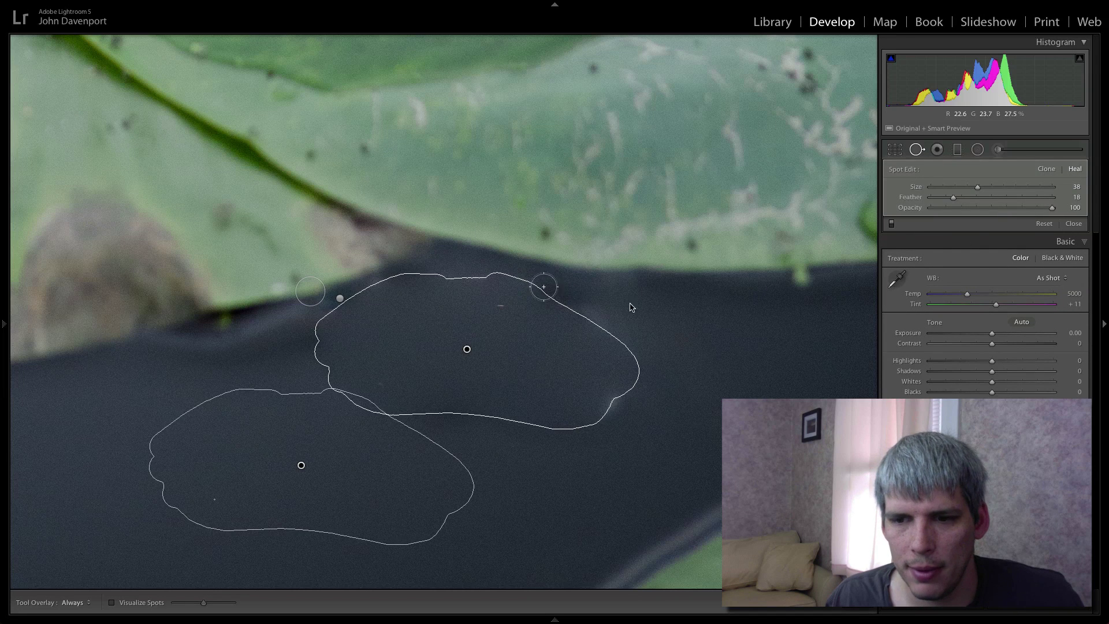
{"action": "left_click", "coordinate": [919, 151]}
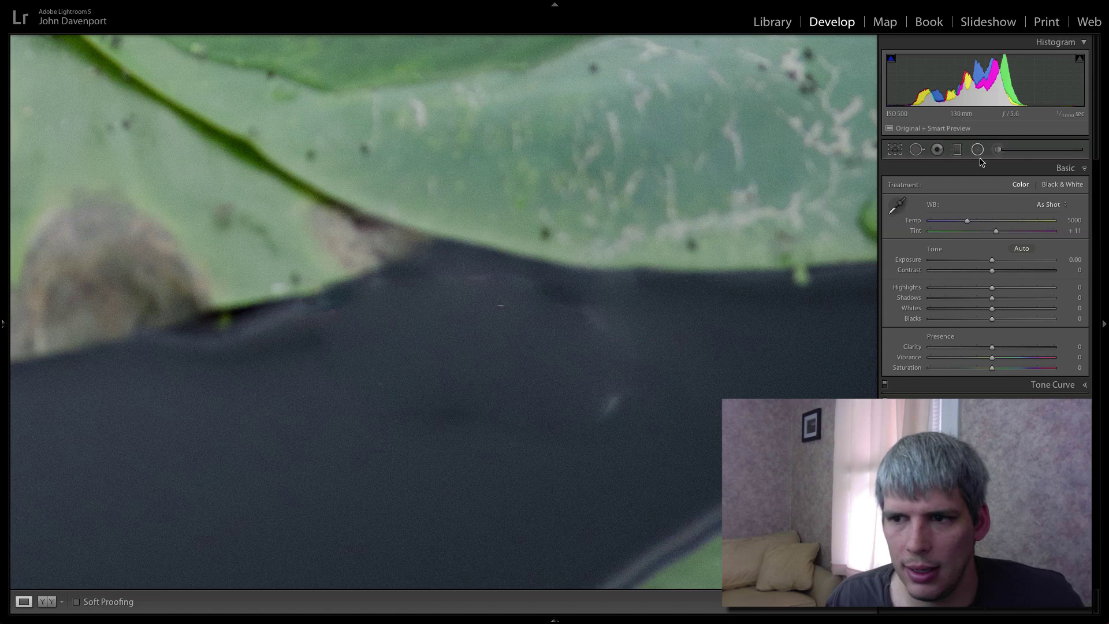
{"action": "left_click", "coordinate": [919, 151]}
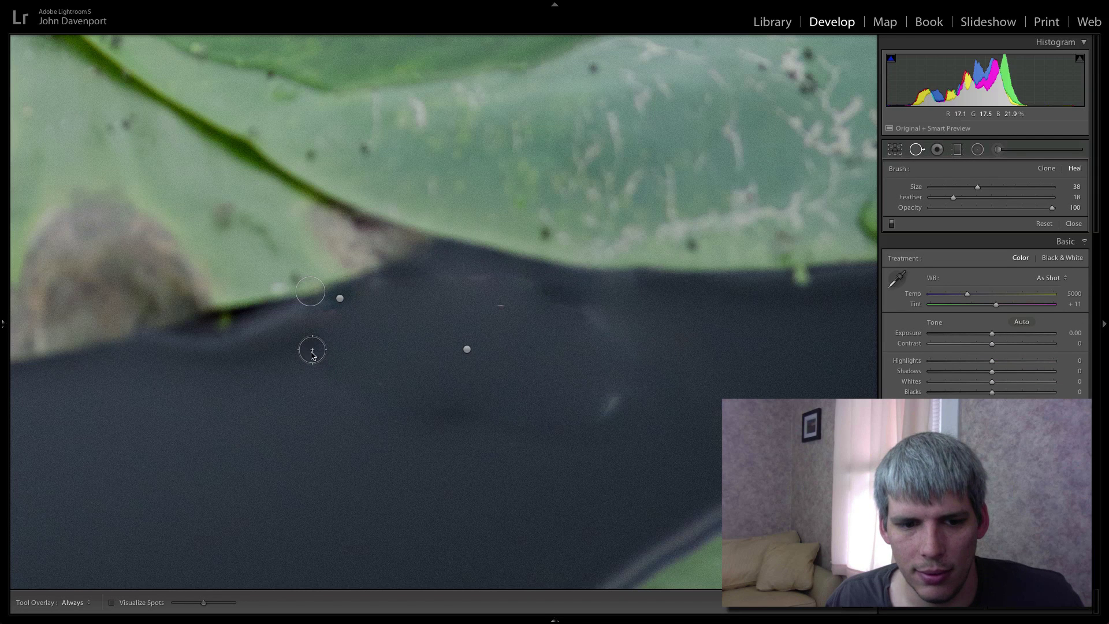
Step: Heal the leftover mark using water below as the source, then view the full photo
{"action": "mouse_move", "coordinate": [312, 351]}
{"action": "left_mouse_down"}
{"action": "mouse_move", "coordinate": [325, 378]}
{"action": "mouse_move", "coordinate": [326, 368]}
{"action": "mouse_move", "coordinate": [368, 402]}
{"action": "mouse_move", "coordinate": [558, 425]}
{"action": "mouse_move", "coordinate": [617, 407]}
{"action": "mouse_move", "coordinate": [616, 328]}
{"action": "mouse_move", "coordinate": [560, 295]}
{"action": "mouse_move", "coordinate": [491, 282]}
{"action": "mouse_move", "coordinate": [374, 293]}
{"action": "left_mouse_up"}
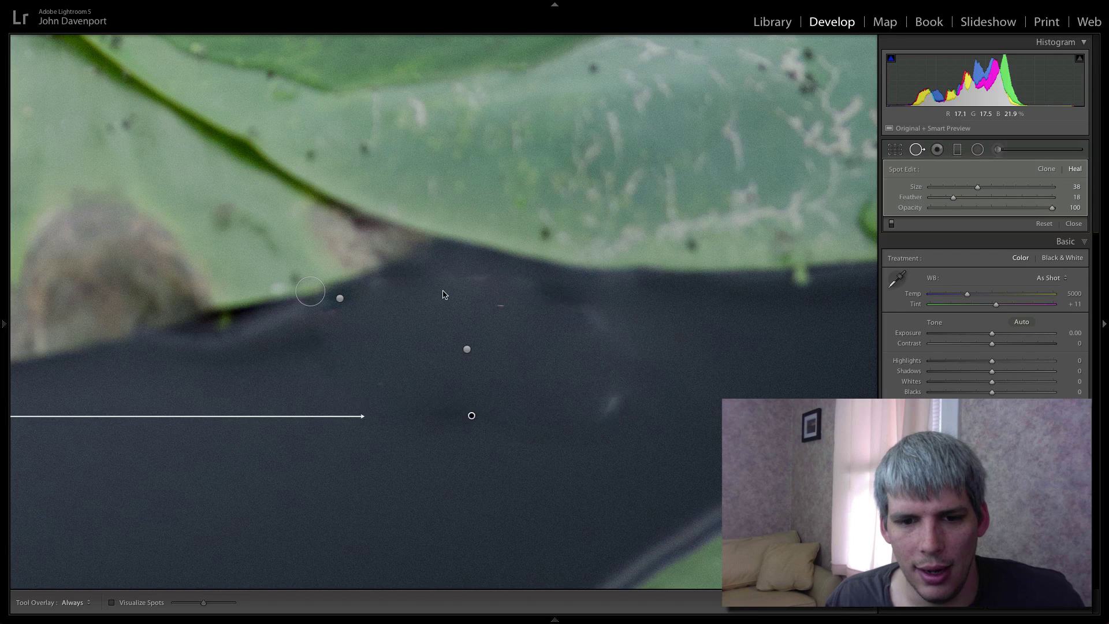
{"action": "mouse_move", "coordinate": [451, 315]}
{"action": "left_mouse_down"}
{"action": "mouse_move", "coordinate": [288, 461]}
{"action": "mouse_move", "coordinate": [42, 422]}
{"action": "mouse_move", "coordinate": [315, 404]}
{"action": "mouse_move", "coordinate": [193, 414]}
{"action": "left_mouse_up"}
{"action": "key", "text": "z"}
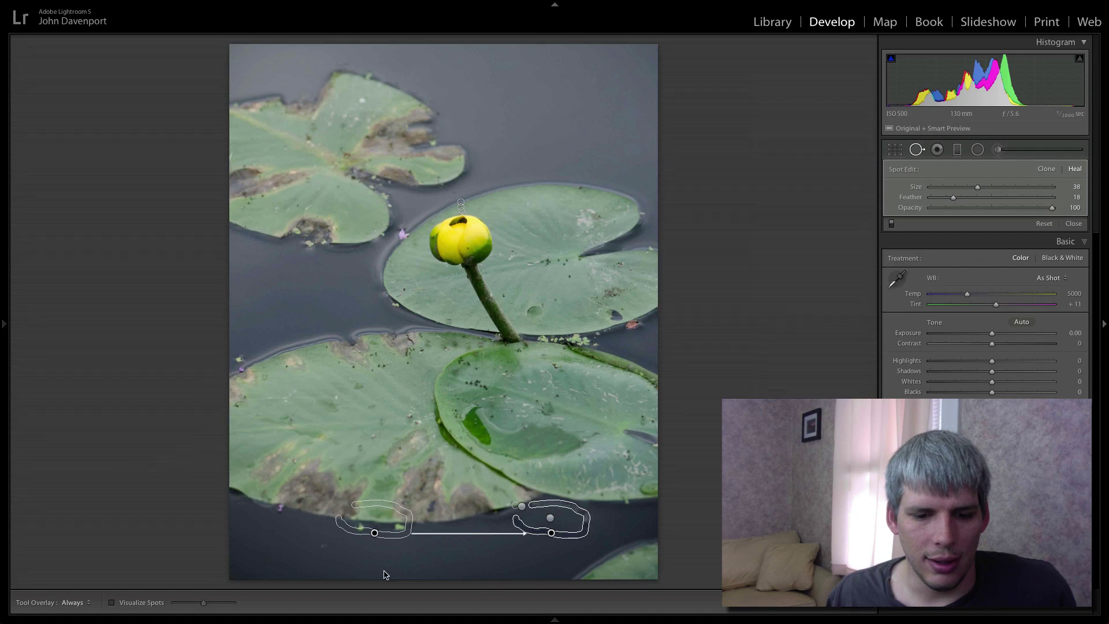
{"action": "left_click_drag", "start_coordinate": [398, 537], "coordinate": [537, 569]}
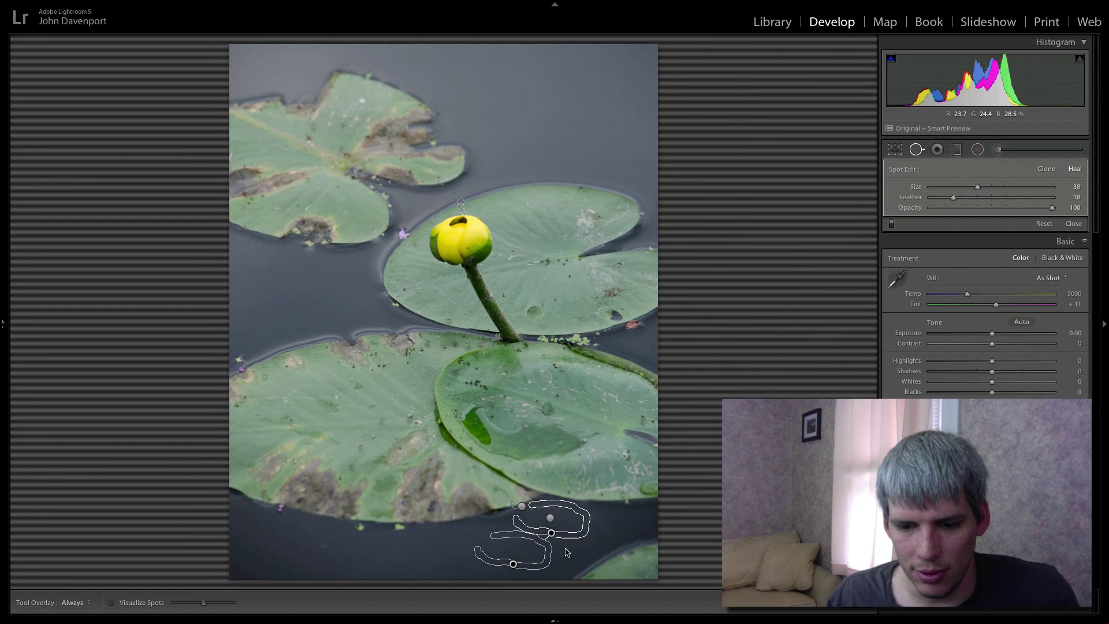
{"action": "key", "text": "z"}
{"action": "left_click_drag", "start_coordinate": [550, 560], "coordinate": [588, 399]}
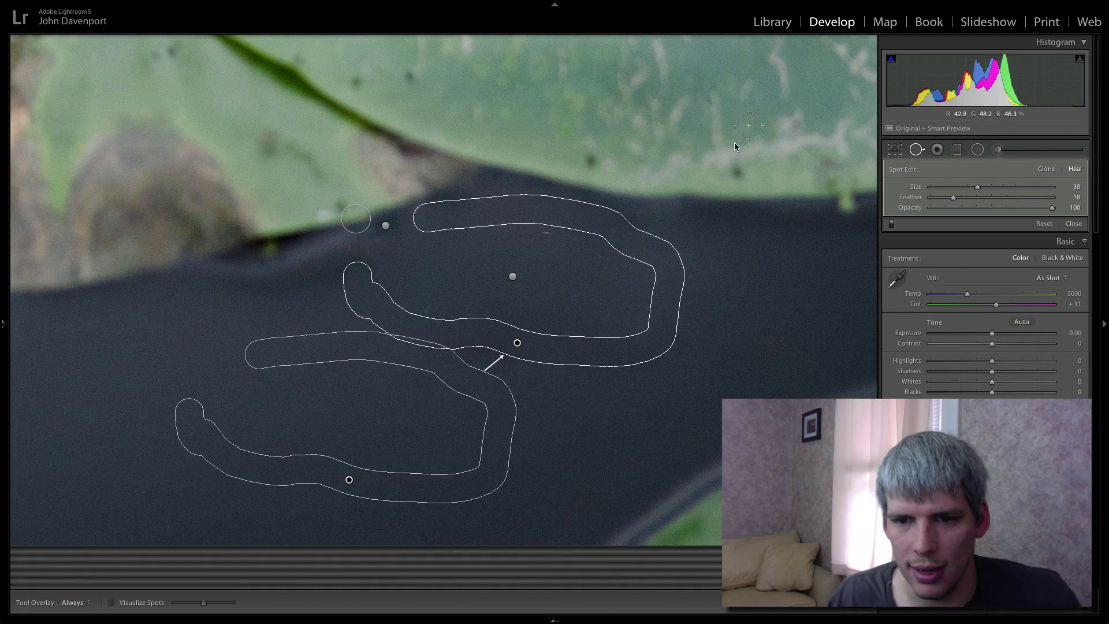
{"action": "left_click", "coordinate": [916, 150]}
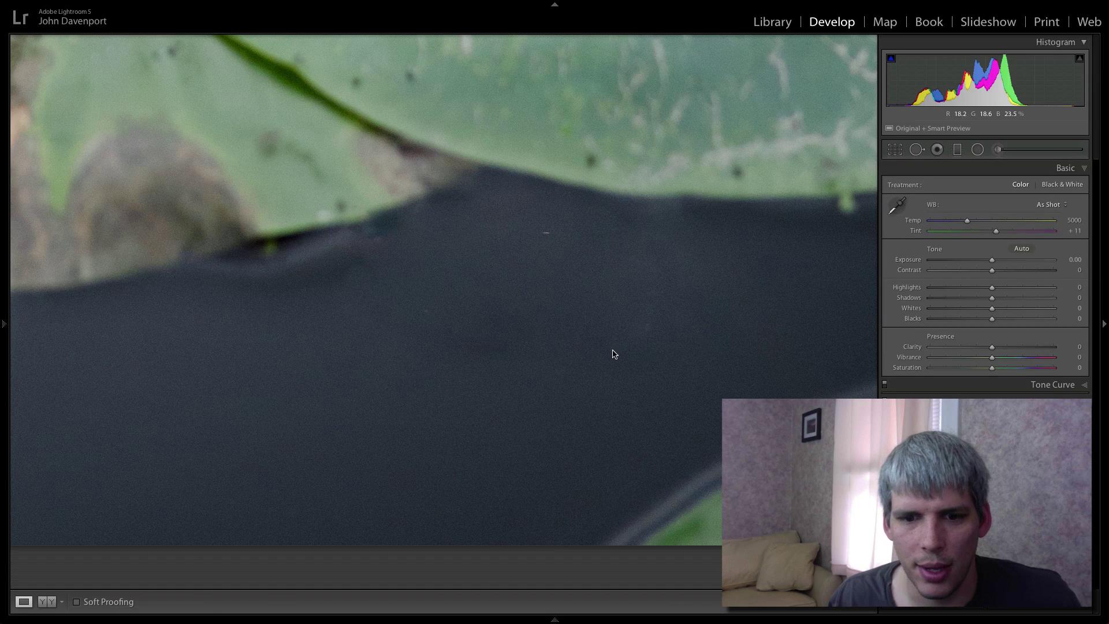
{"action": "left_click", "coordinate": [634, 322]}
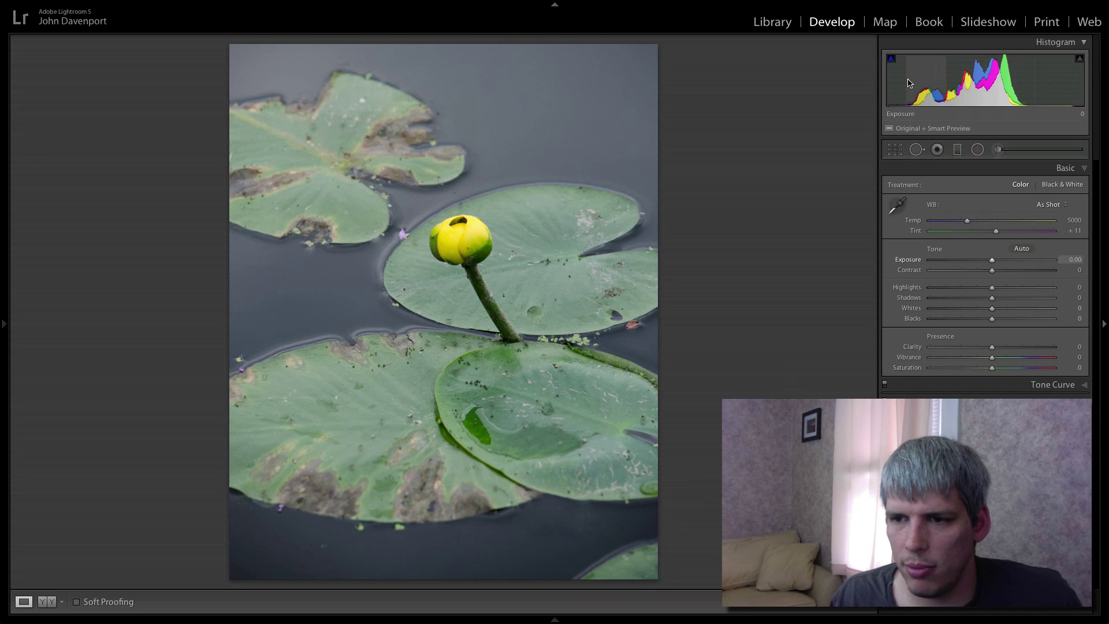
Step: Heal the spot at the bottom right edge from nearby water and close Spot Removal
{"action": "key", "text": "q"}
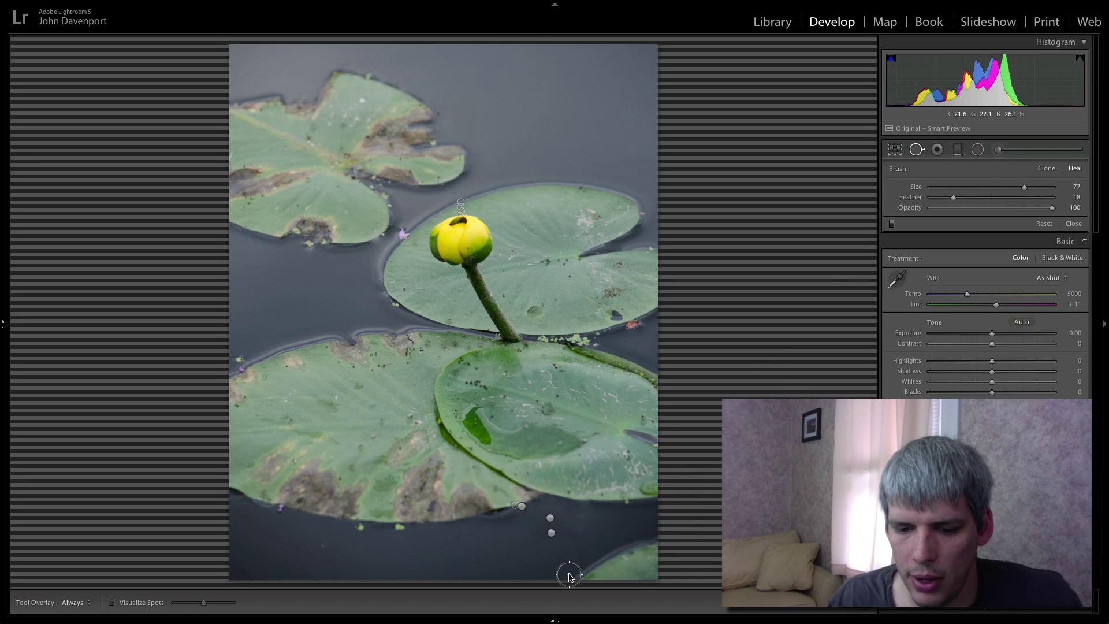
{"action": "mouse_move", "coordinate": [580, 575]}
{"action": "left_mouse_down"}
{"action": "mouse_move", "coordinate": [651, 547]}
{"action": "mouse_move", "coordinate": [662, 576]}
{"action": "mouse_move", "coordinate": [590, 583]}
{"action": "mouse_move", "coordinate": [652, 566]}
{"action": "left_mouse_up"}
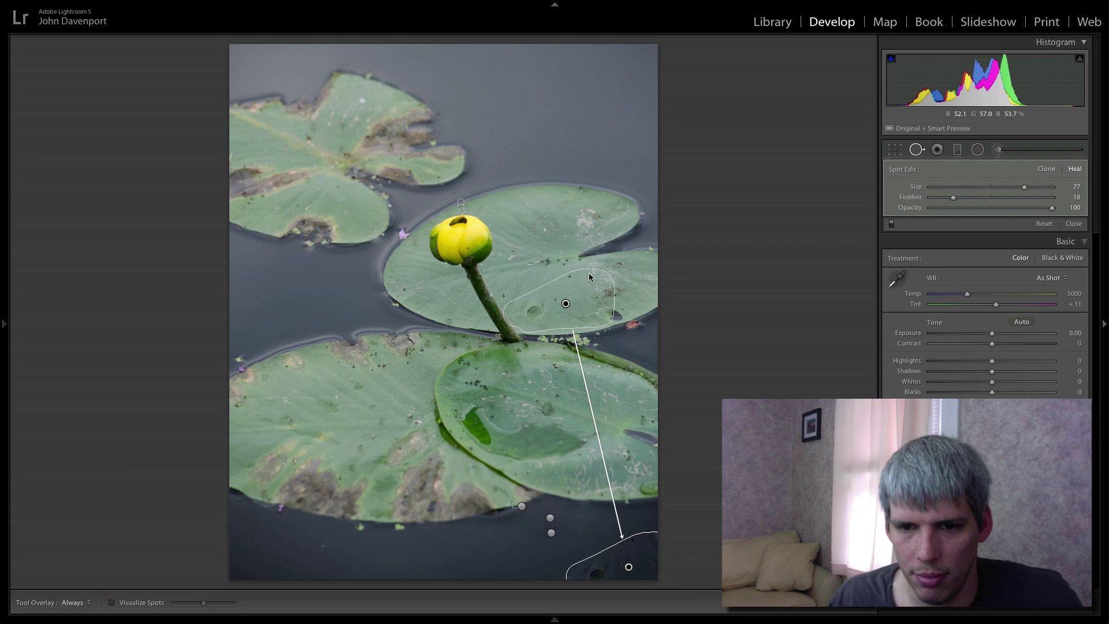
{"action": "mouse_move", "coordinate": [559, 554]}
{"action": "left_mouse_down"}
{"action": "mouse_move", "coordinate": [546, 562]}
{"action": "mouse_move", "coordinate": [533, 550]}
{"action": "left_mouse_up"}
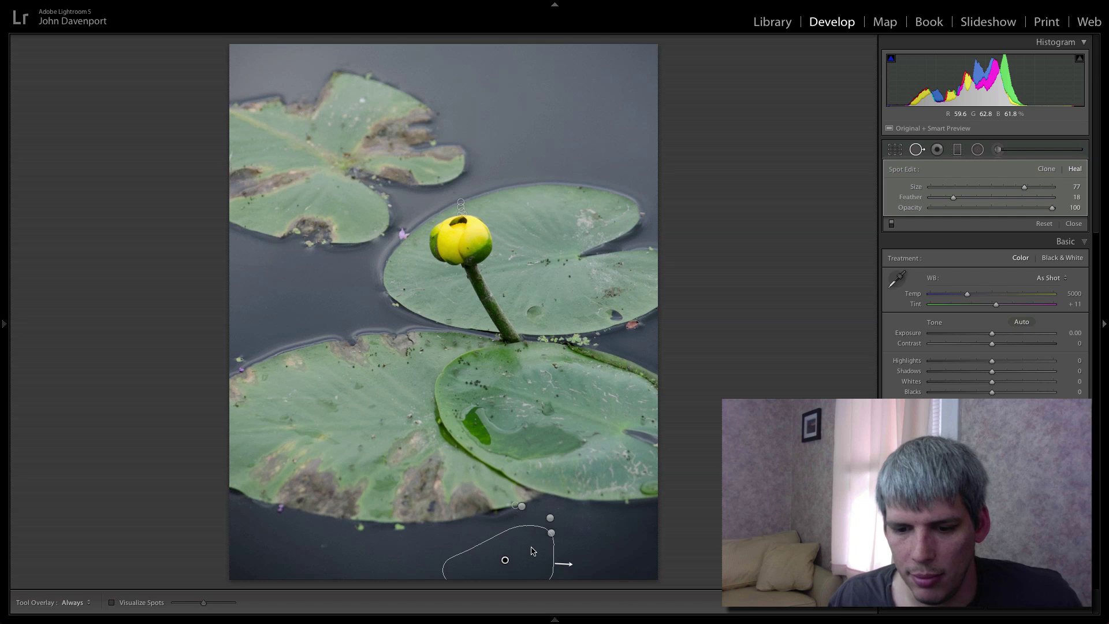
{"action": "left_click", "coordinate": [916, 153]}
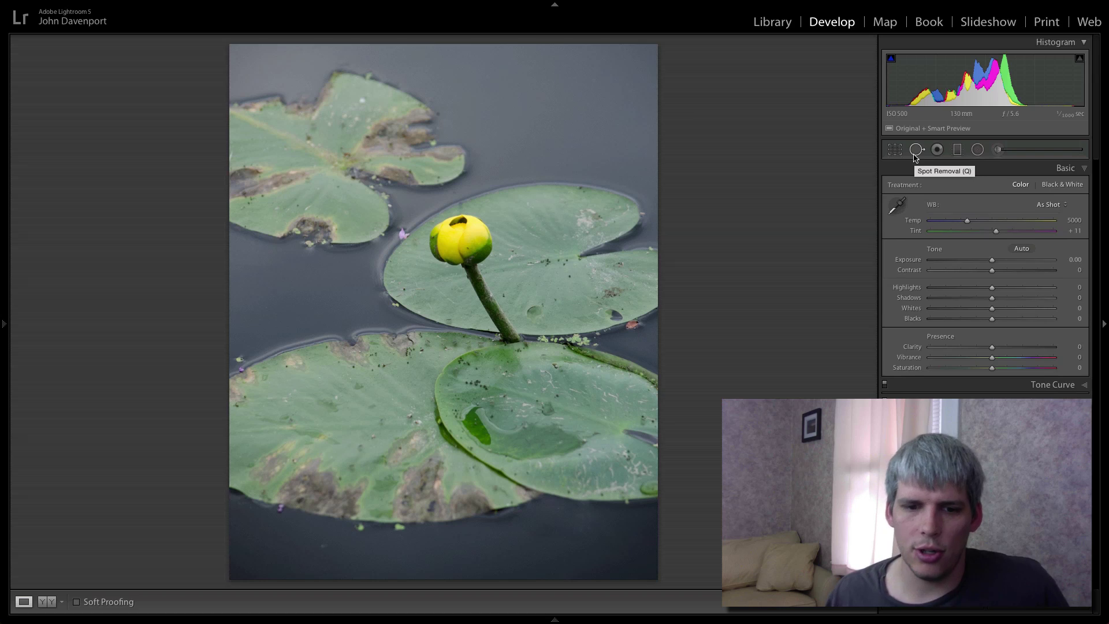
{"action": "left_click", "coordinate": [484, 386]}
{"action": "left_click_drag", "start_coordinate": [697, 279], "coordinate": [522, 553]}
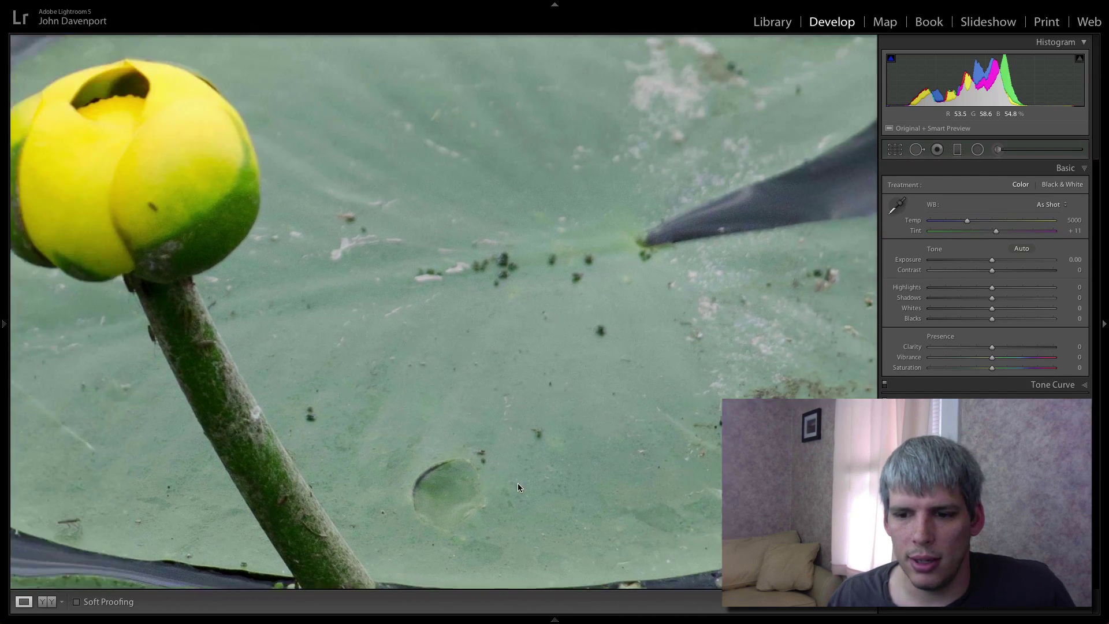
{"action": "left_click_drag", "start_coordinate": [518, 483], "coordinate": [397, 373]}
{"action": "left_click_drag", "start_coordinate": [531, 350], "coordinate": [423, 235]}
{"action": "left_click", "coordinate": [427, 238]}
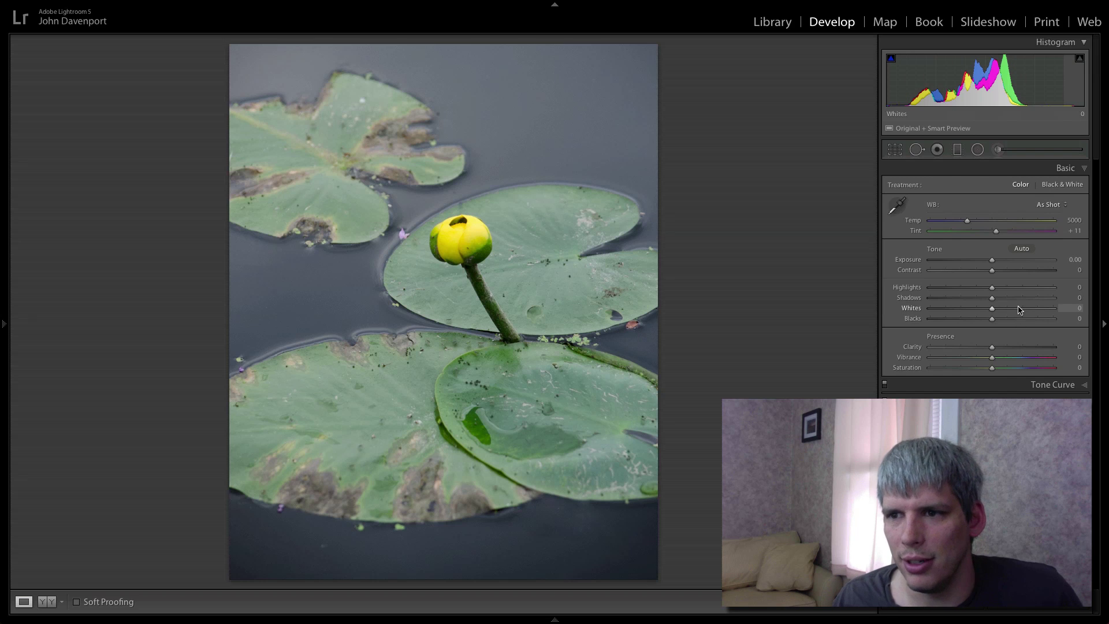
Step: Set Contrast +20, Highlights −100, Clarity +15 and Vibrance +25 in the Basic panel
{"action": "left_click_drag", "start_coordinate": [994, 277], "coordinate": [1006, 276]}
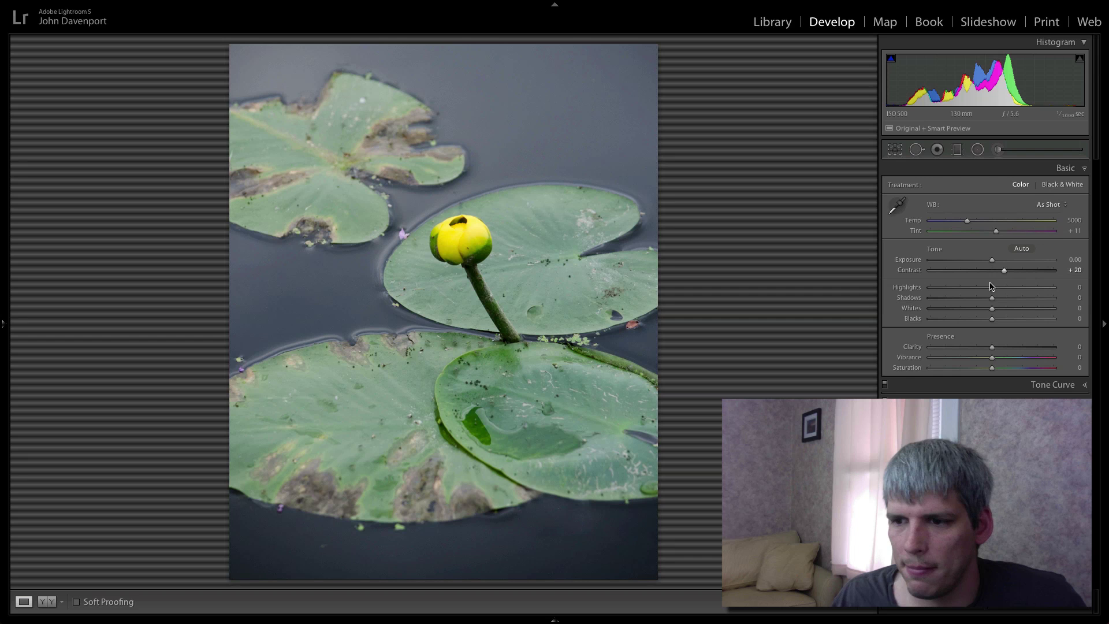
{"action": "left_click_drag", "start_coordinate": [989, 292], "coordinate": [892, 294]}
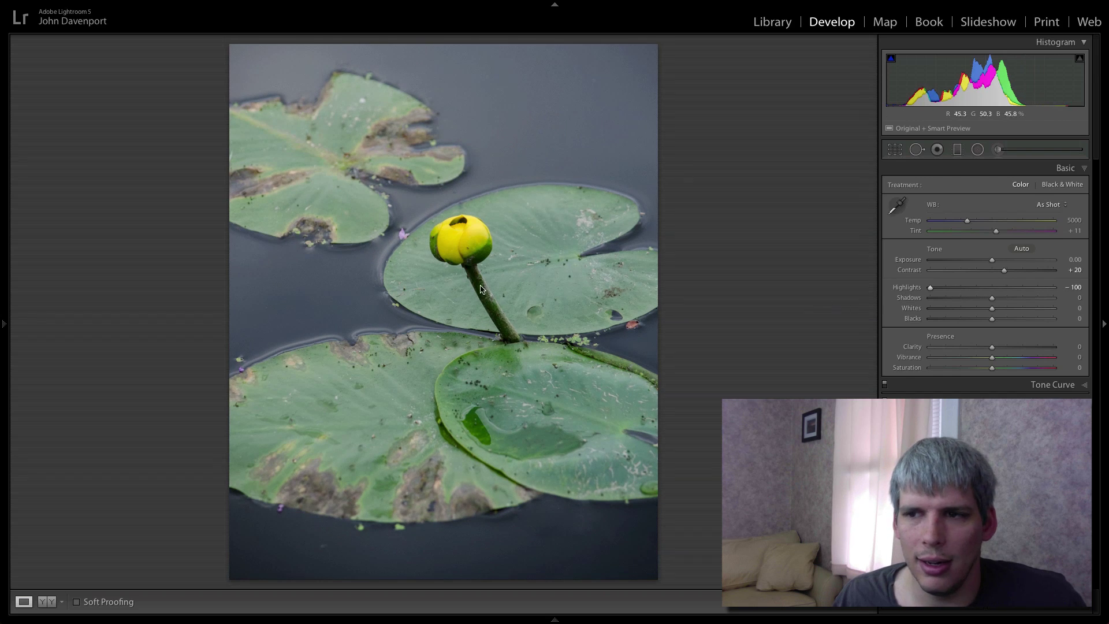
{"action": "mouse_move", "coordinate": [930, 292]}
{"action": "left_mouse_down"}
{"action": "mouse_move", "coordinate": [985, 292]}
{"action": "mouse_move", "coordinate": [931, 289]}
{"action": "mouse_move", "coordinate": [968, 277]}
{"action": "mouse_move", "coordinate": [929, 285]}
{"action": "left_mouse_up"}
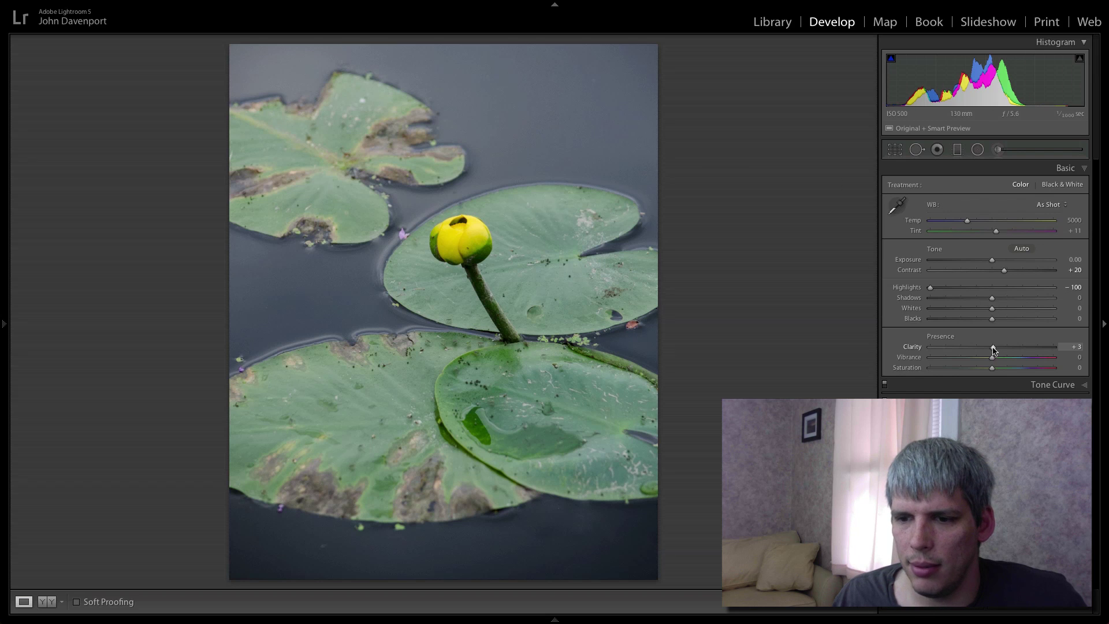
{"action": "left_click_drag", "start_coordinate": [992, 347], "coordinate": [1001, 348]}
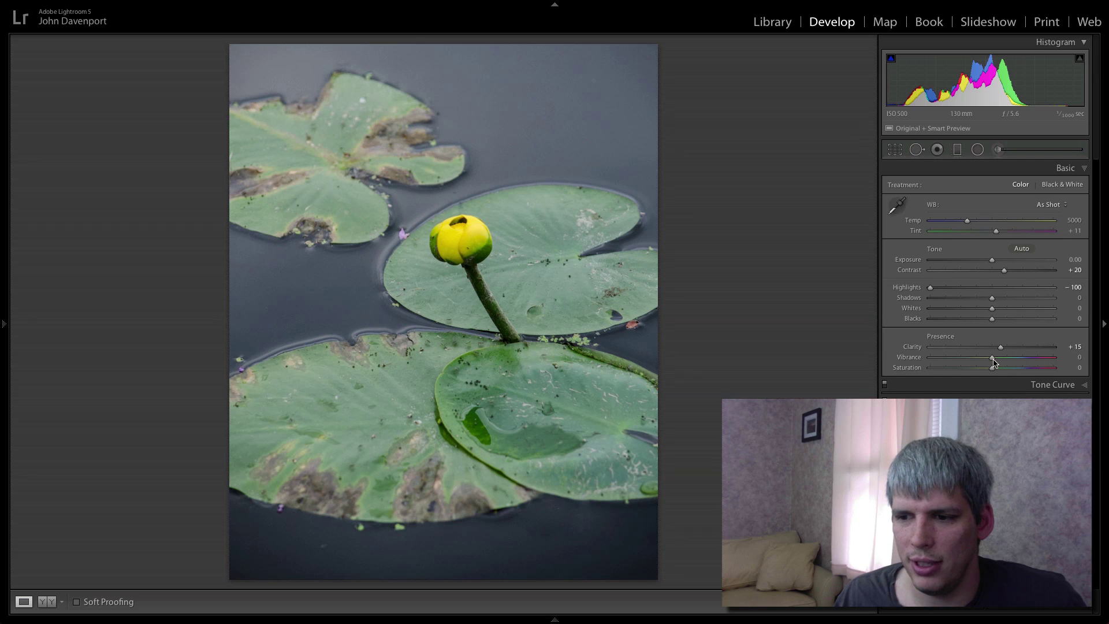
{"action": "left_click_drag", "start_coordinate": [993, 360], "coordinate": [1009, 361]}
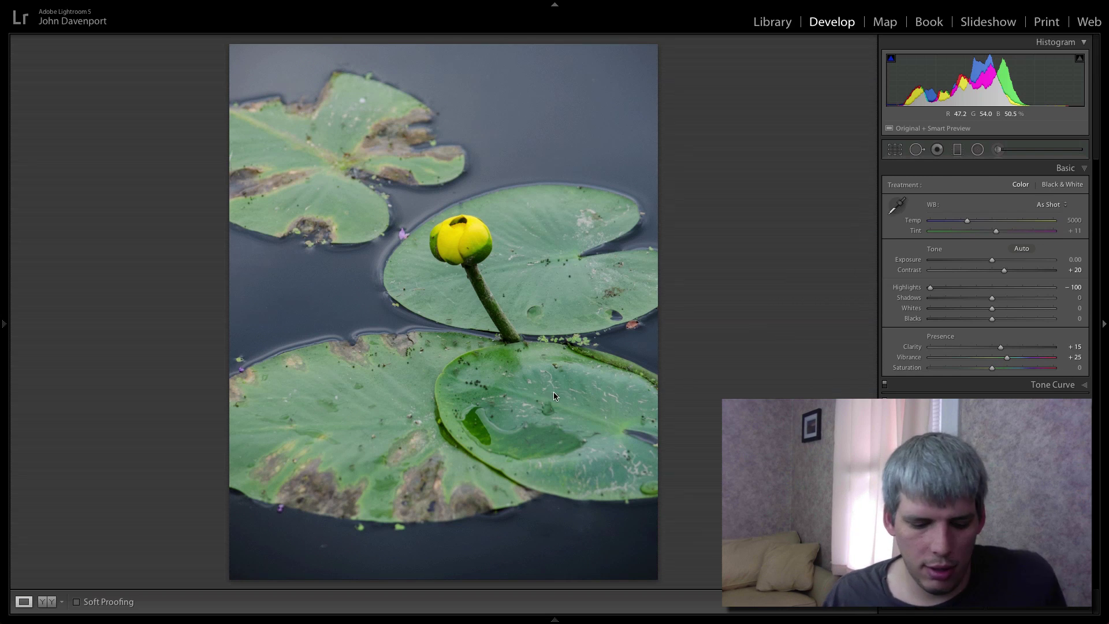
{"action": "key", "text": "backslash"}
{"action": "key", "text": "backslash"}
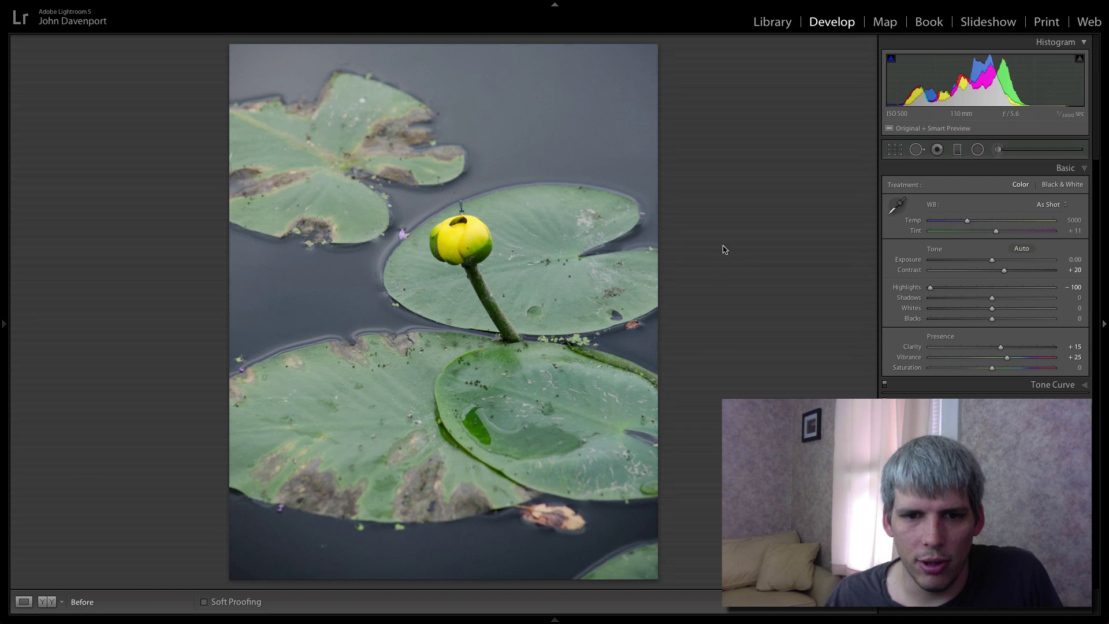
{"action": "key", "text": "backslash"}
{"action": "key", "text": "backslash"}
{"action": "key", "text": "backslash"}
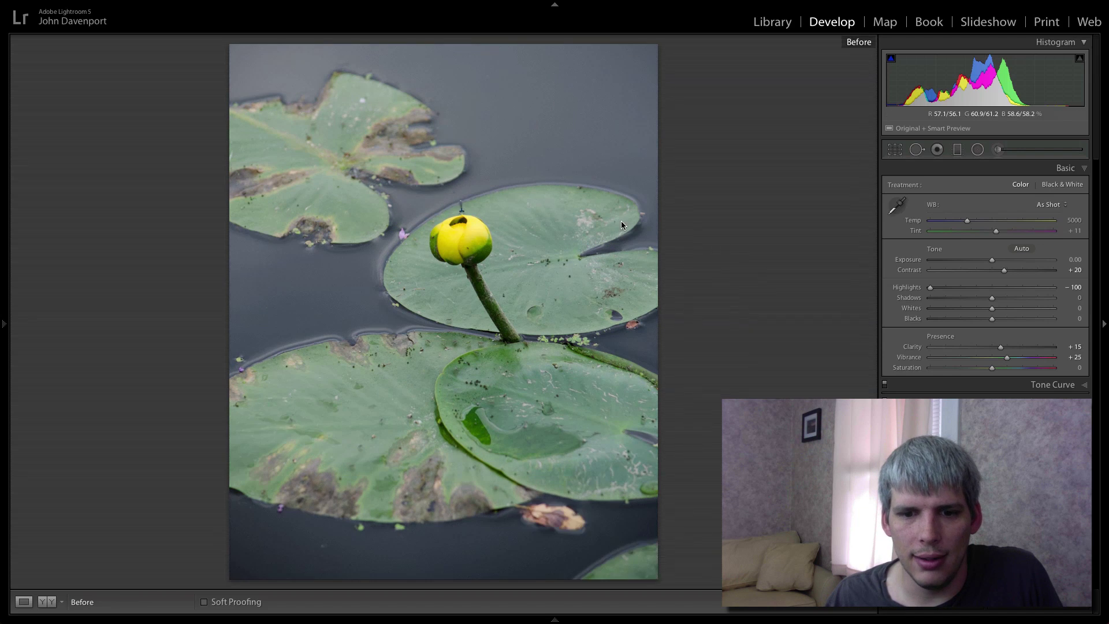
{"action": "key", "text": "backslash"}
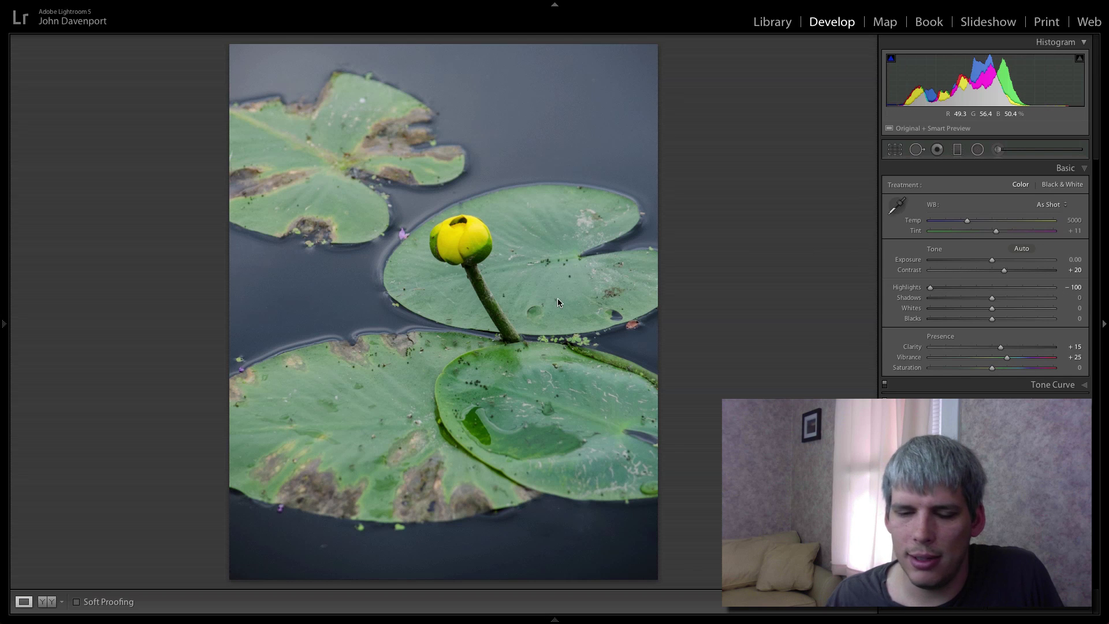
{"action": "key", "text": "backslash"}
{"action": "key", "text": "backslash"}
{"action": "key", "text": "backslash"}
{"action": "key", "text": "backslash"}
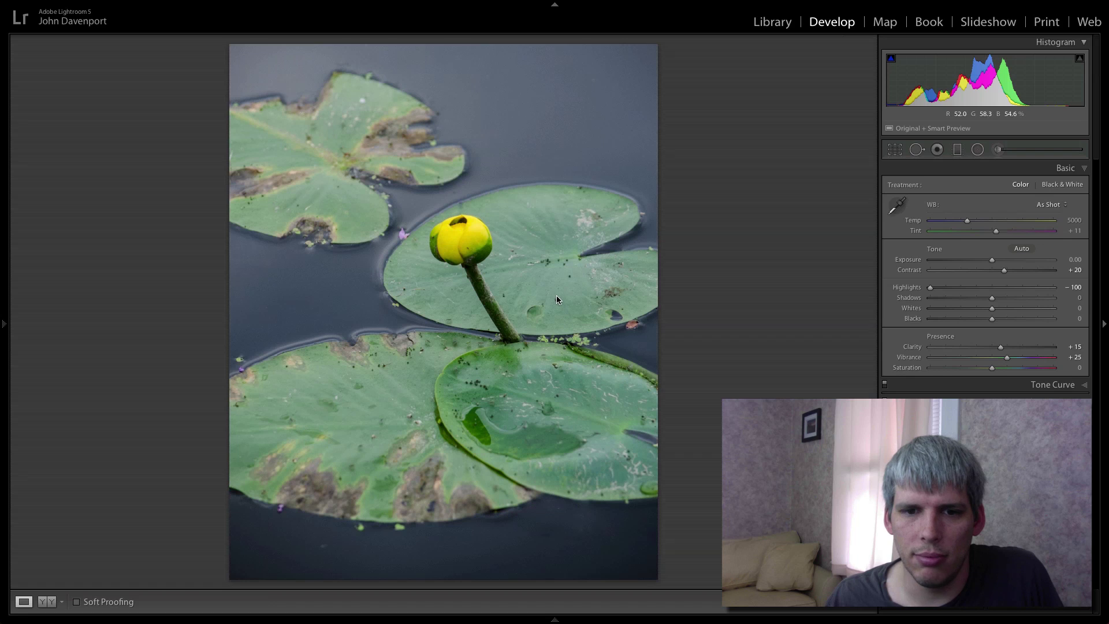
{"action": "key", "text": "backslash"}
{"action": "key", "text": "backslash"}
{"action": "key", "text": "backslash"}
{"action": "key", "text": "backslash"}
{"action": "key", "text": "backslash"}
{"action": "key", "text": "backslash"}
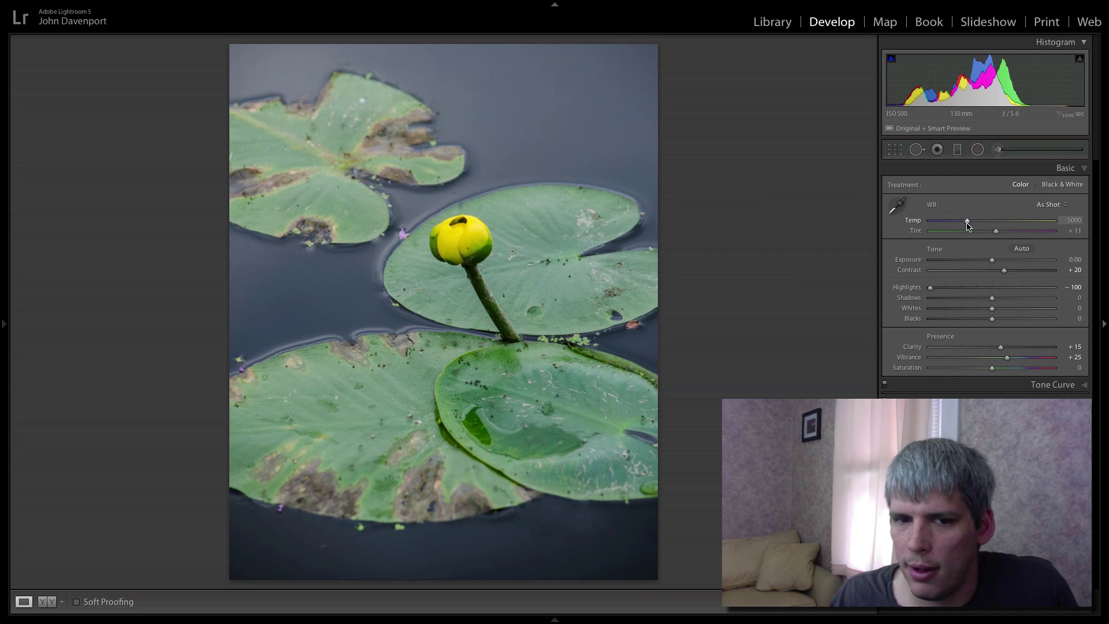
Step: Warm the white balance Temp to 5556 and compare against the original
{"action": "left_click_drag", "start_coordinate": [969, 223], "coordinate": [976, 222]}
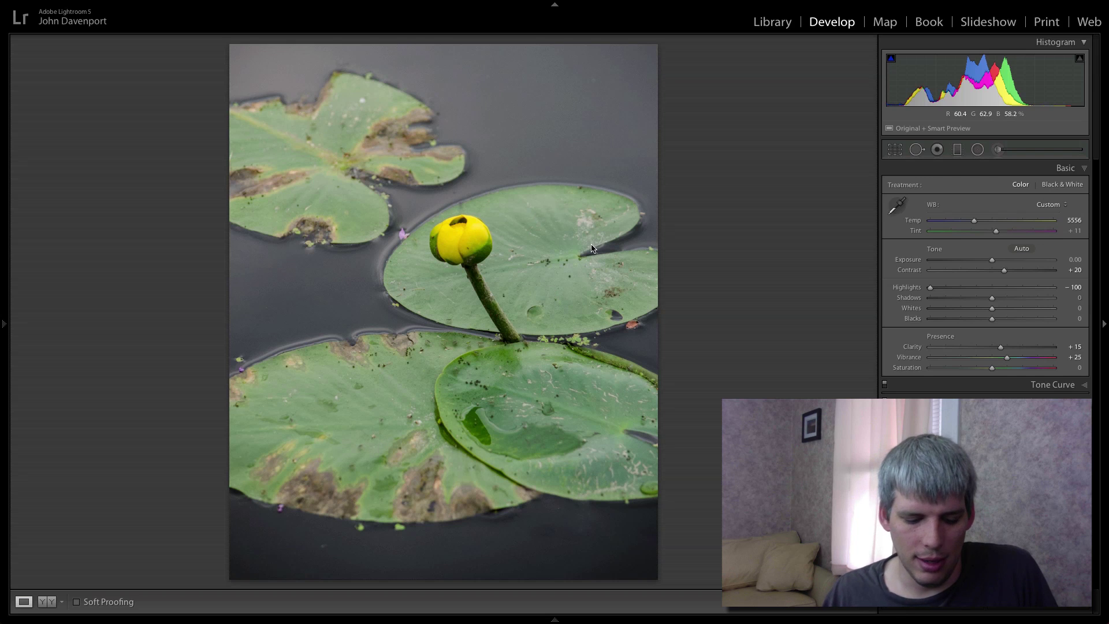
{"action": "key", "text": "backslash"}
{"action": "key", "text": "backslash"}
{"action": "key", "text": "backslash"}
{"action": "key", "text": "backslash"}
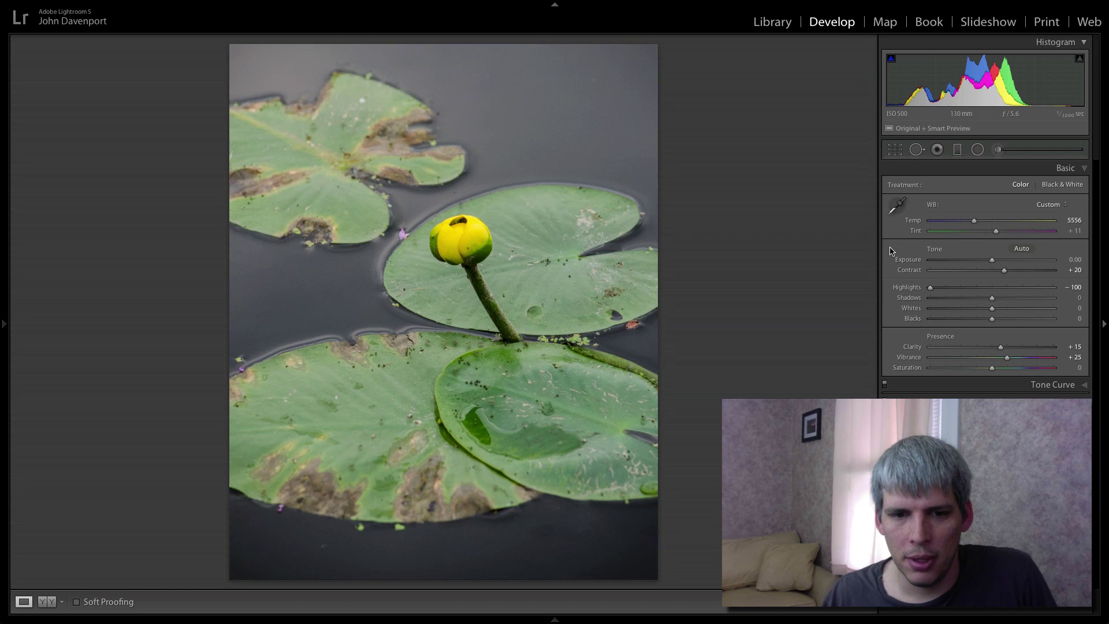
{"action": "key", "text": "backslash"}
{"action": "key", "text": "backslash"}
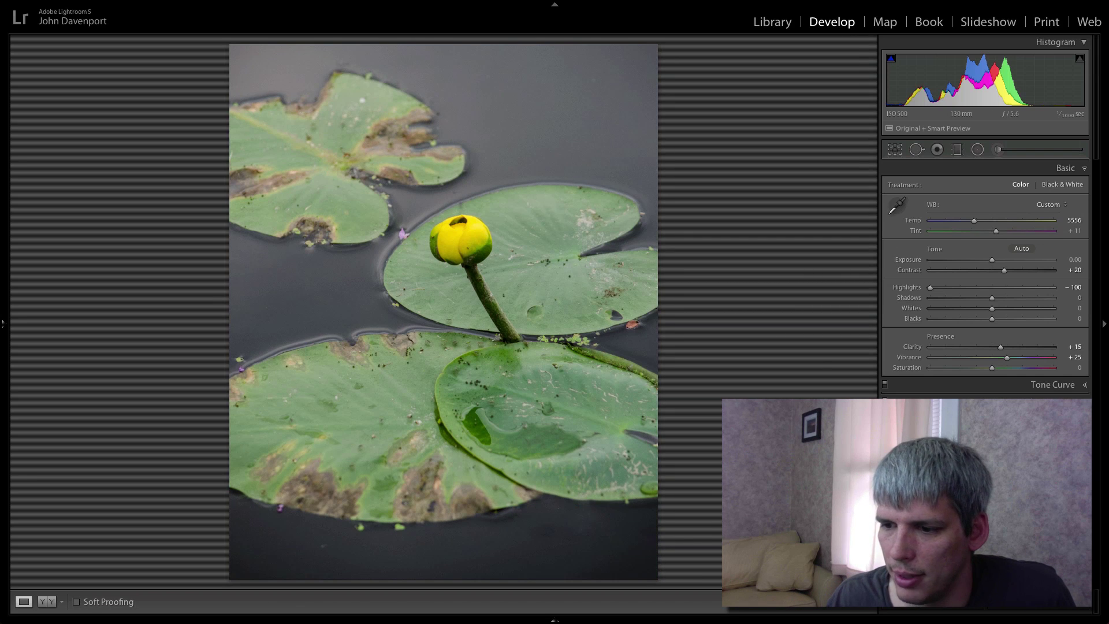
{"action": "key", "text": "ctrl+5"}
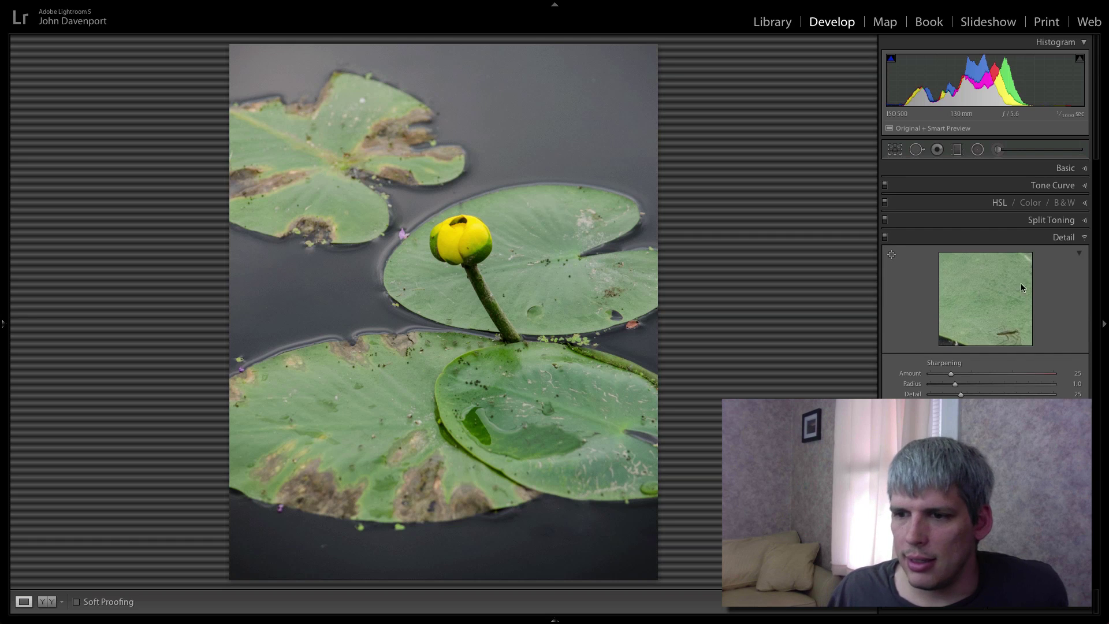
Step: Sharpen with Amount 75, Radius 1.6, Detail 38 and edge masking, previewing on the bud
{"action": "left_click_drag", "start_coordinate": [1021, 284], "coordinate": [994, 272]}
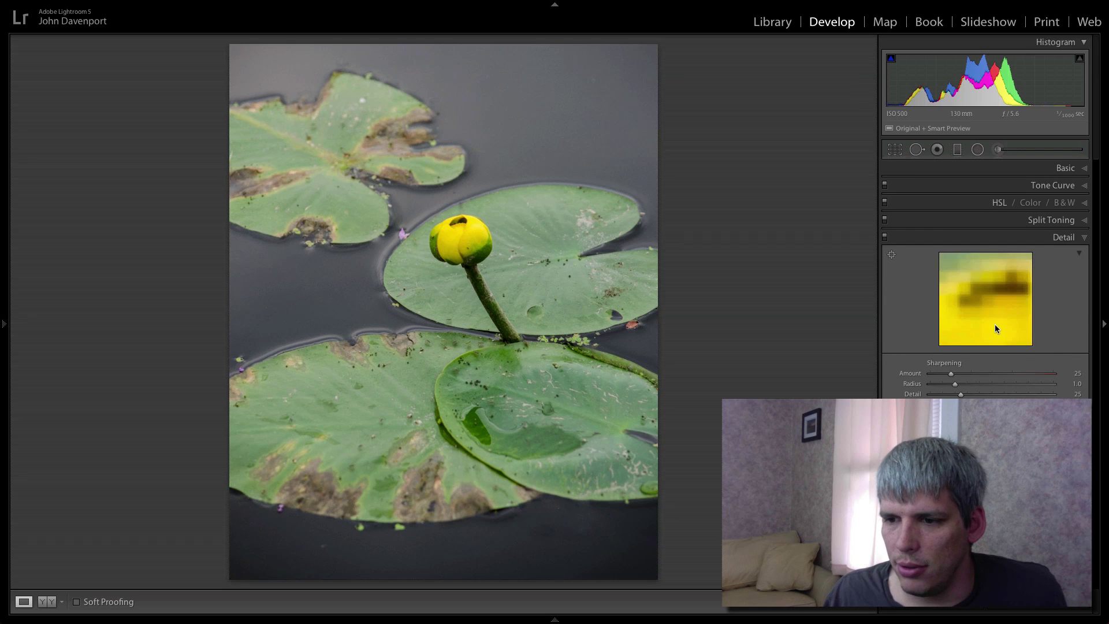
{"action": "mouse_move", "coordinate": [995, 325]}
{"action": "left_mouse_down"}
{"action": "mouse_move", "coordinate": [976, 318]}
{"action": "mouse_move", "coordinate": [1012, 287]}
{"action": "mouse_move", "coordinate": [1004, 309]}
{"action": "left_mouse_up"}
{"action": "key", "text": "alt"}
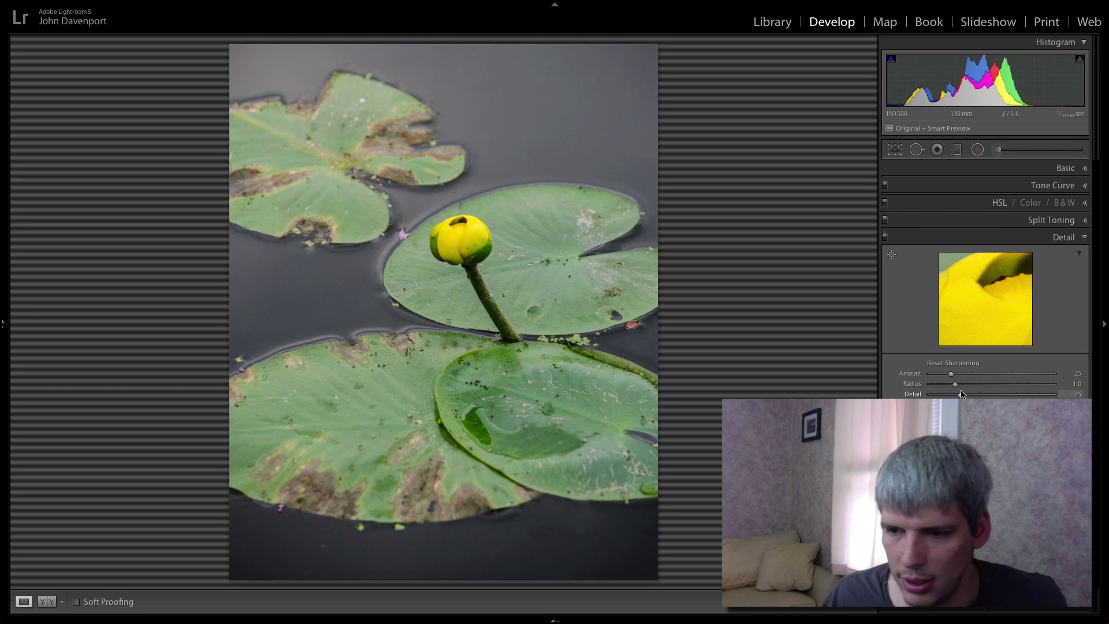
{"action": "left_click_drag", "start_coordinate": [951, 374], "coordinate": [990, 377]}
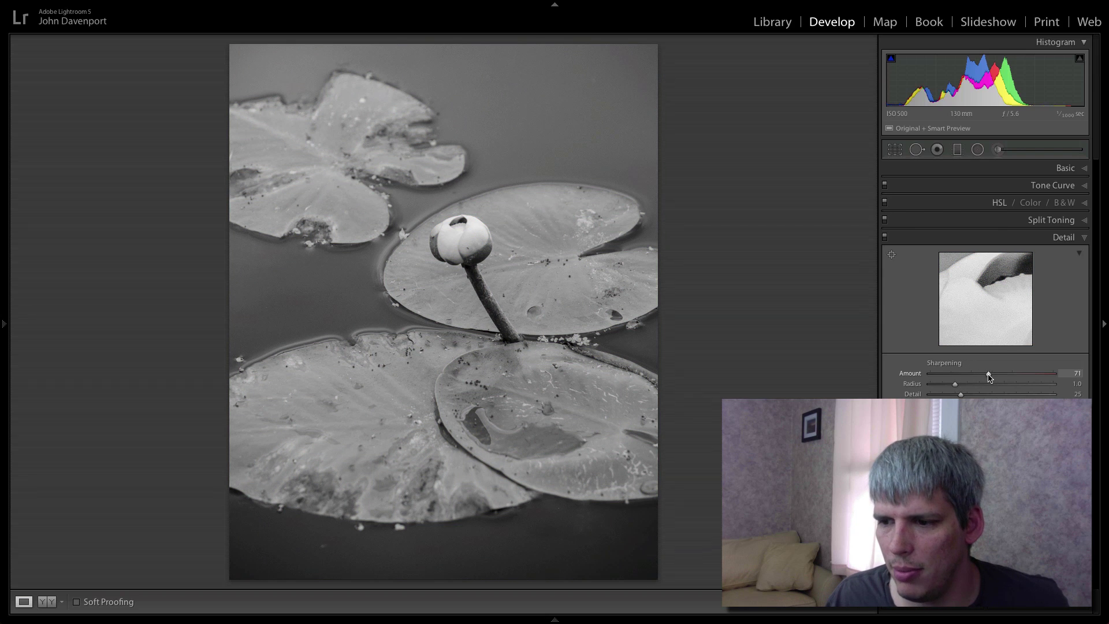
{"action": "mouse_move", "coordinate": [990, 377]}
{"action": "left_mouse_down"}
{"action": "mouse_move", "coordinate": [1048, 382]}
{"action": "mouse_move", "coordinate": [978, 378]}
{"action": "mouse_move", "coordinate": [1078, 385]}
{"action": "mouse_move", "coordinate": [993, 384]}
{"action": "left_mouse_up"}
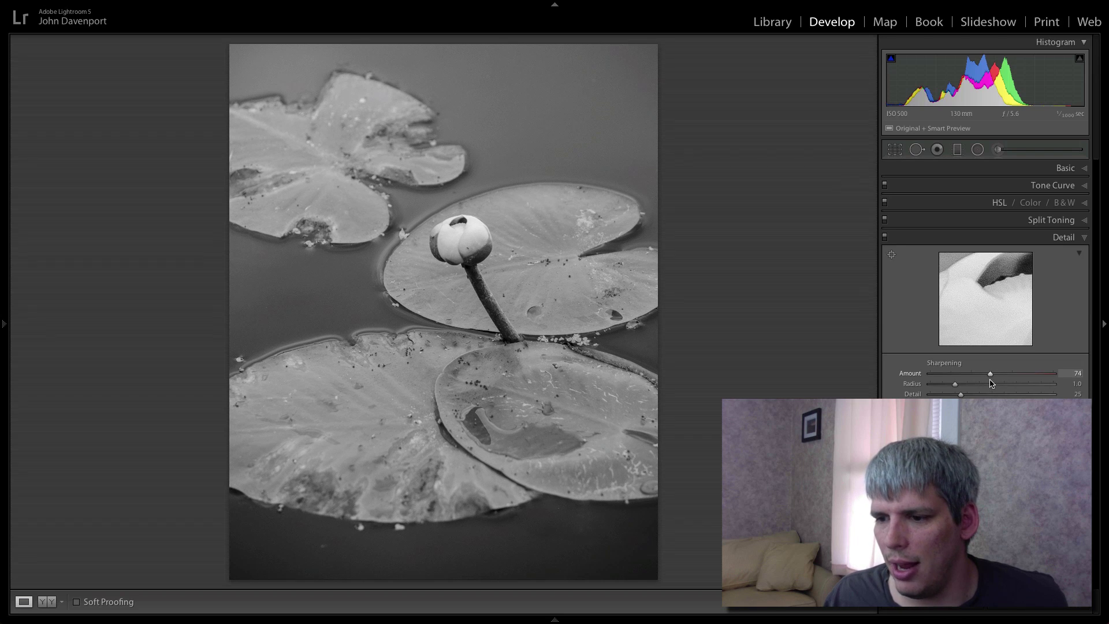
{"action": "mouse_move", "coordinate": [990, 383]}
{"action": "left_mouse_down"}
{"action": "mouse_move", "coordinate": [924, 389]}
{"action": "mouse_move", "coordinate": [999, 393]}
{"action": "mouse_move", "coordinate": [949, 395]}
{"action": "mouse_move", "coordinate": [985, 388]}
{"action": "left_mouse_up"}
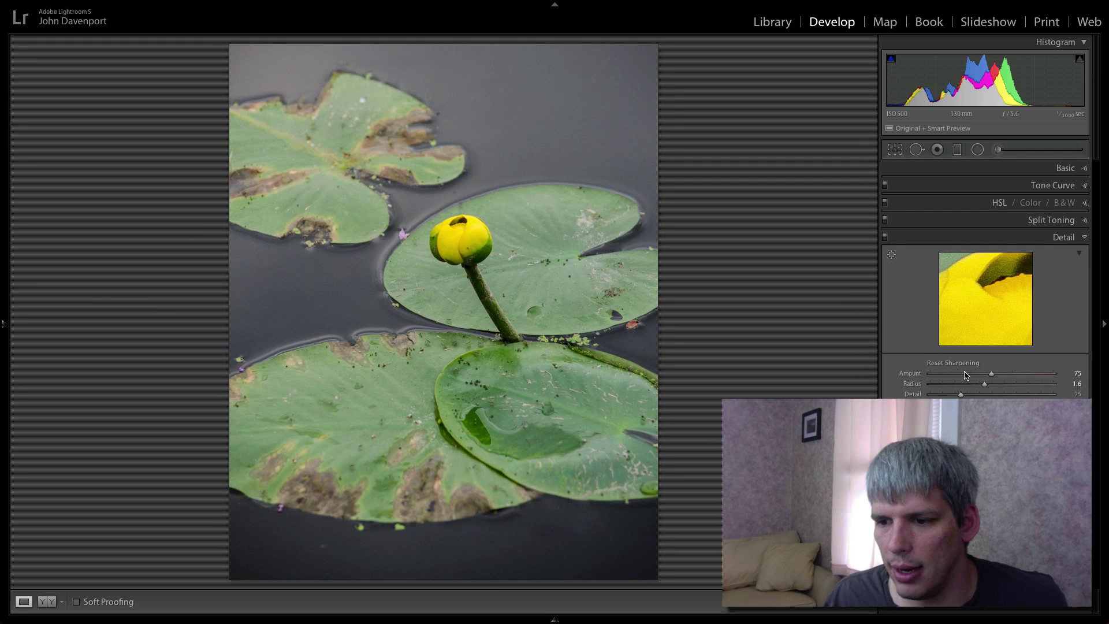
{"action": "mouse_move", "coordinate": [961, 394]}
{"action": "left_mouse_down"}
{"action": "mouse_move", "coordinate": [985, 397]}
{"action": "mouse_move", "coordinate": [936, 404]}
{"action": "mouse_move", "coordinate": [988, 405]}
{"action": "mouse_move", "coordinate": [936, 404]}
{"action": "mouse_move", "coordinate": [967, 405]}
{"action": "left_mouse_up"}
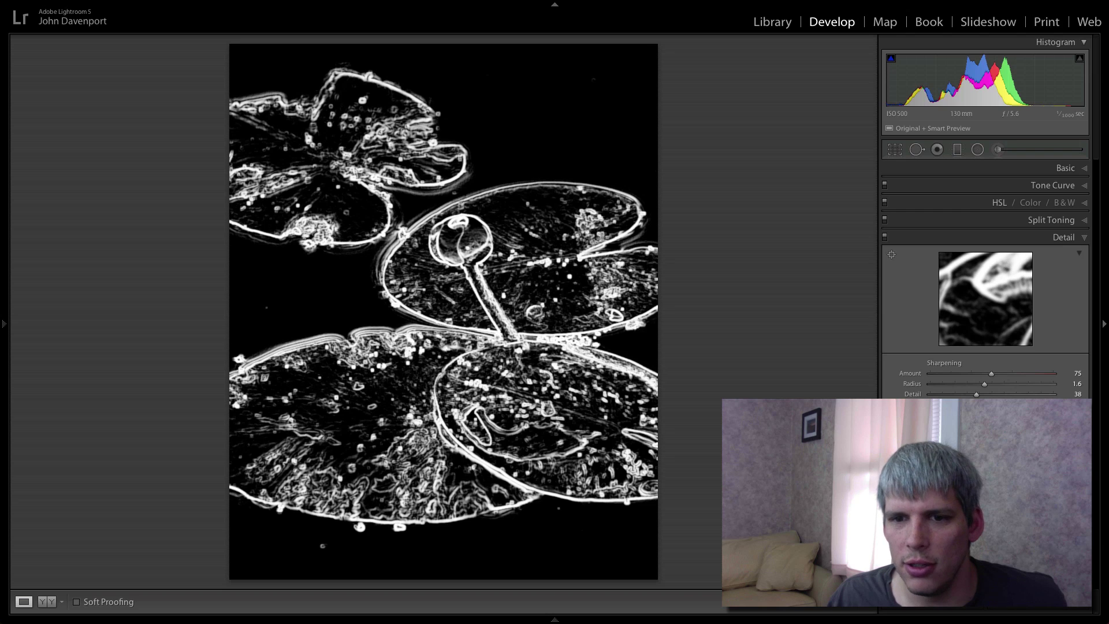
{"action": "left_click_drag", "start_coordinate": [967, 405], "coordinate": [968, 405]}
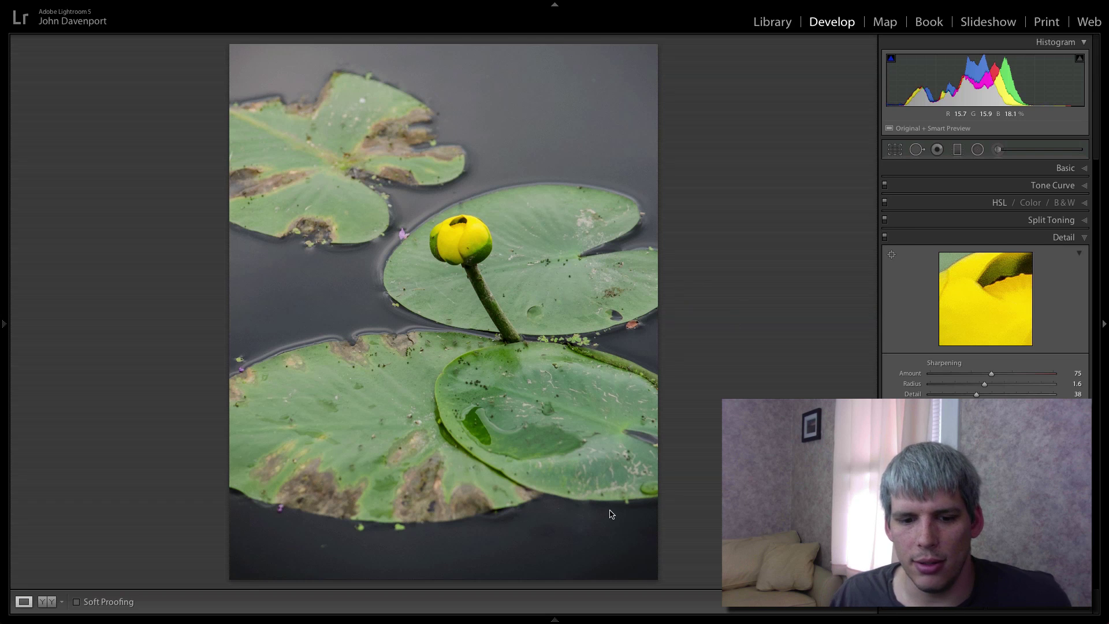
{"action": "key", "text": "backslash"}
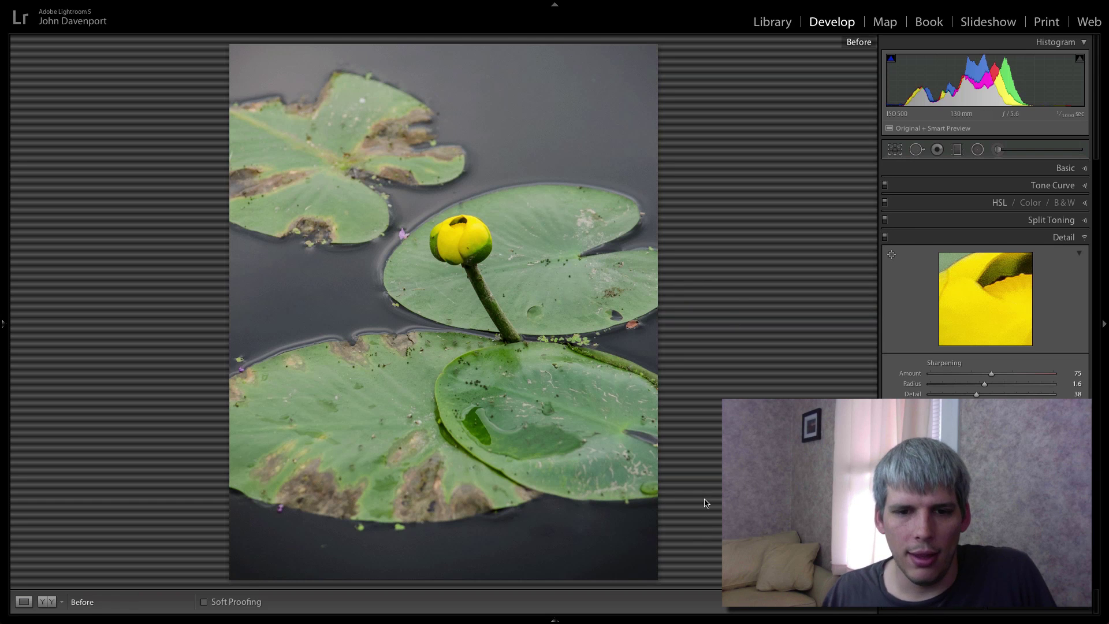
{"action": "key", "text": "backslash"}
{"action": "key", "text": "backslash"}
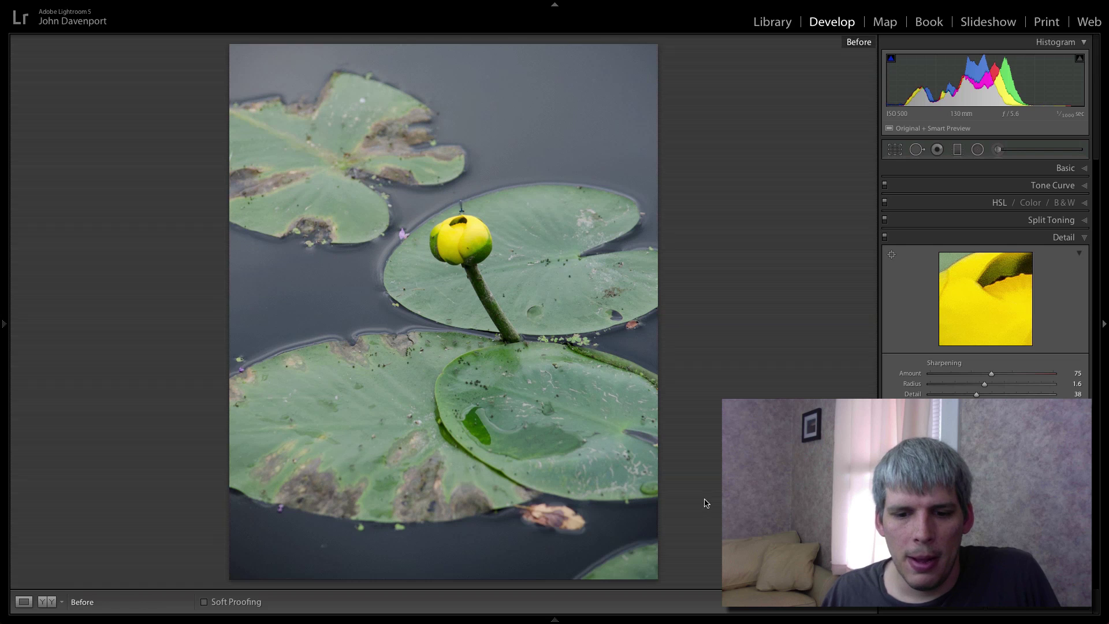
{"action": "key", "text": "backslash"}
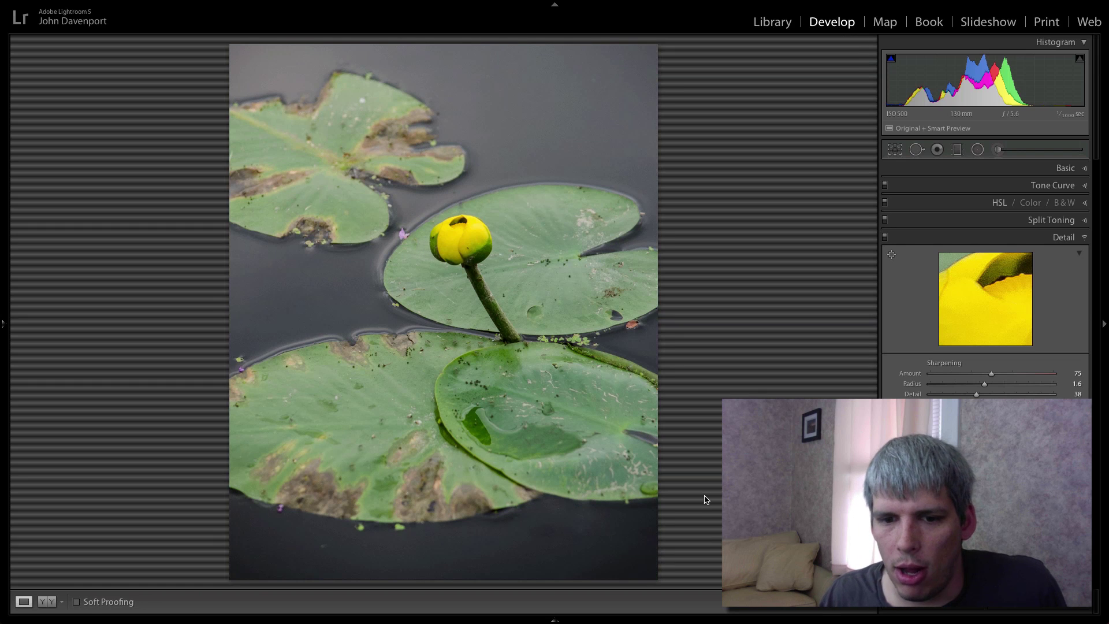
Step: Collapse the Detail panel
{"action": "left_click", "coordinate": [1049, 238]}
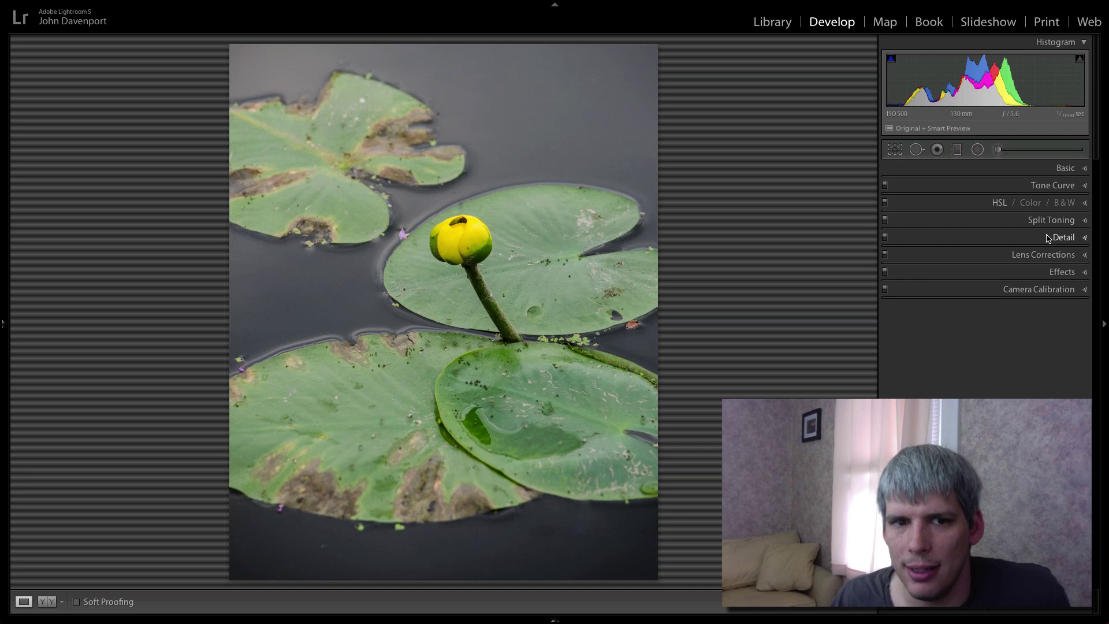